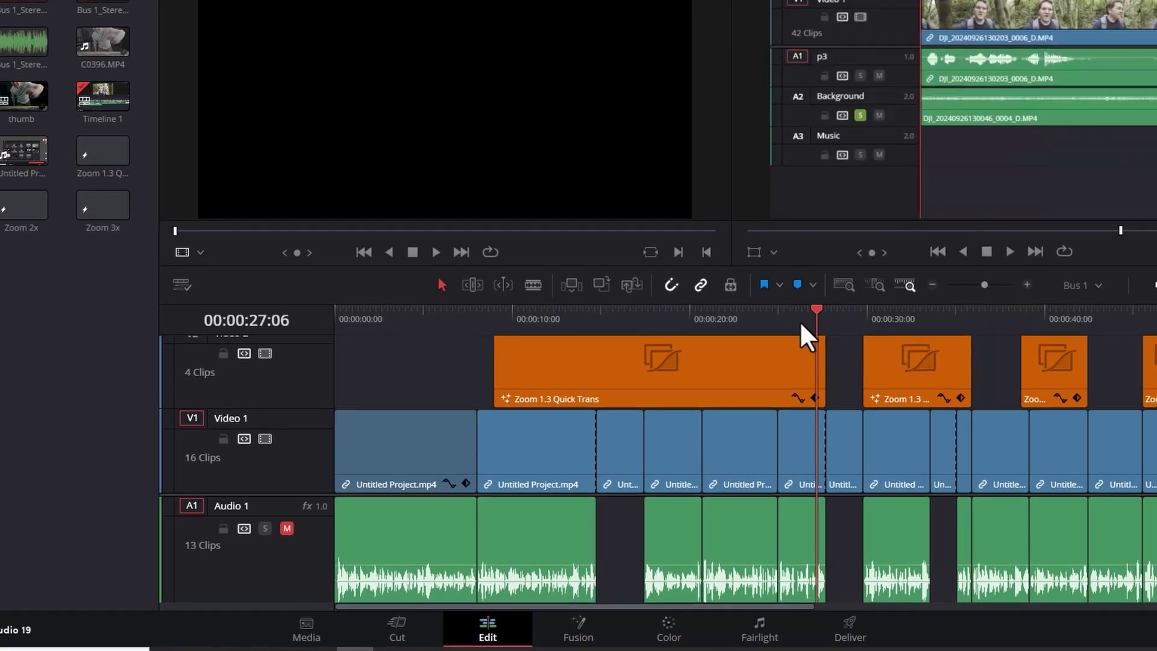
Drag the playhead from 00:00:27:06 back to about four seconds in.
left_click_drag(801, 324, 359, 370)
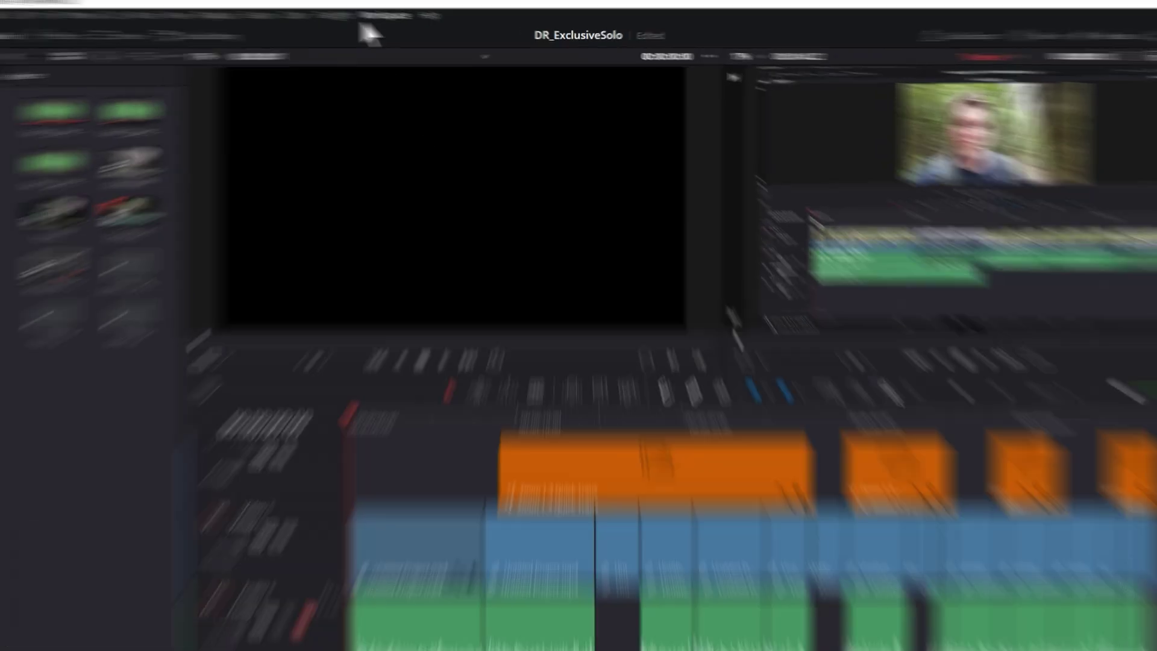
Send the clean video feed to Generic PnP Monitor 2 and turn on Full Screen Window.
left_click(386, 16)
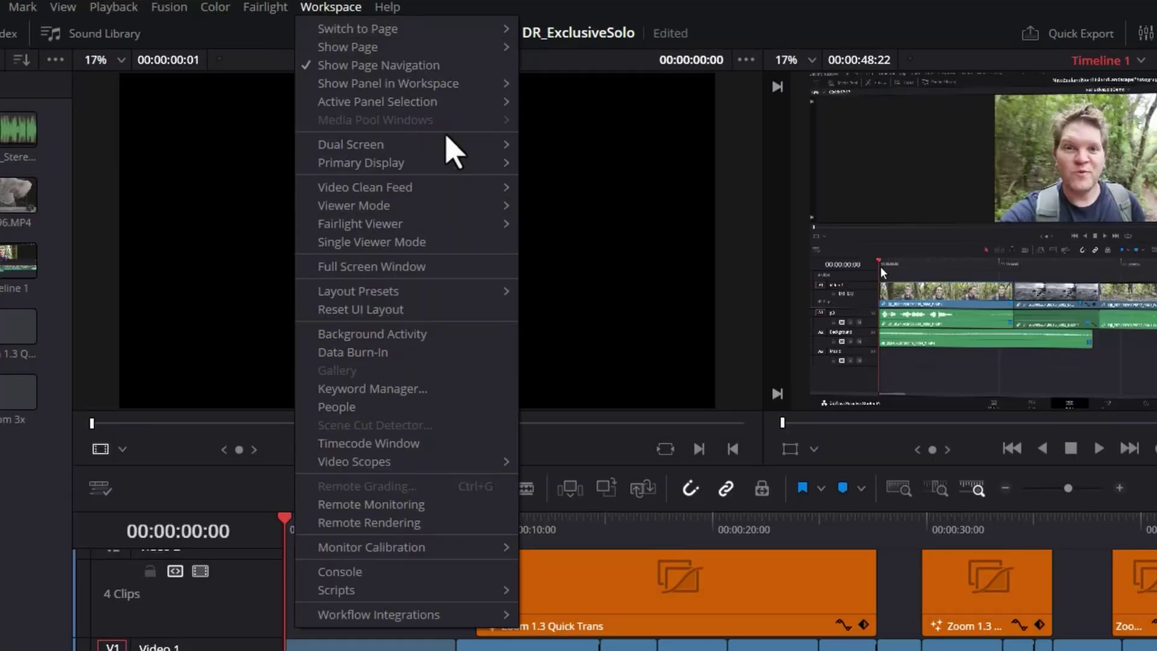
mouse_move(435, 187)
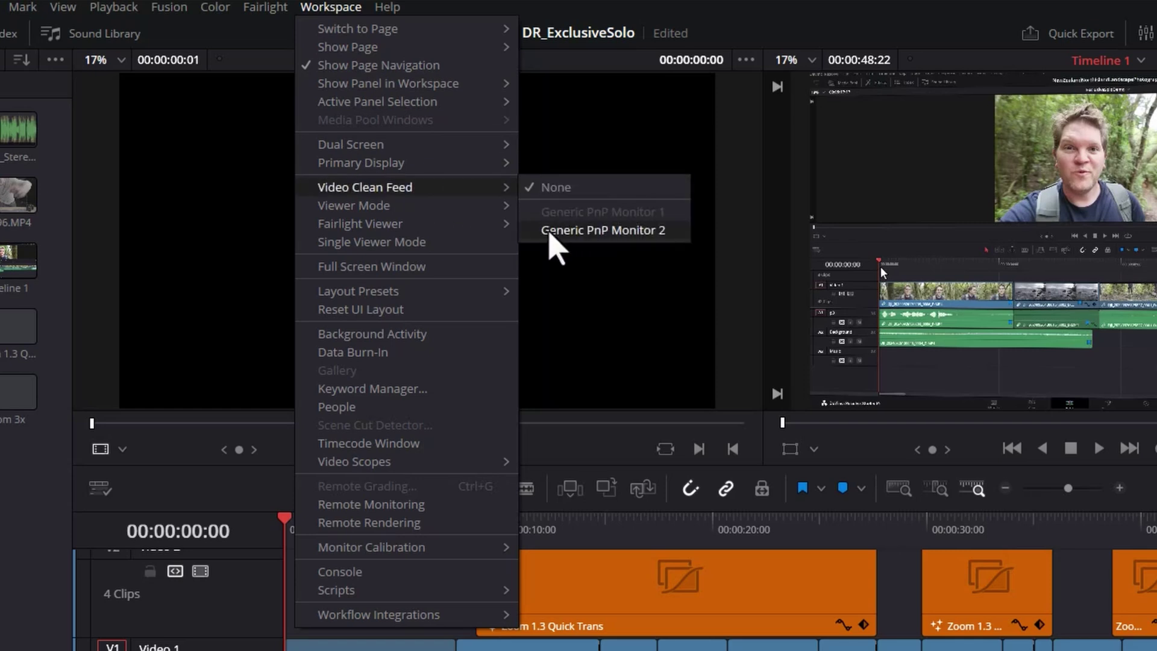
left_click(646, 231)
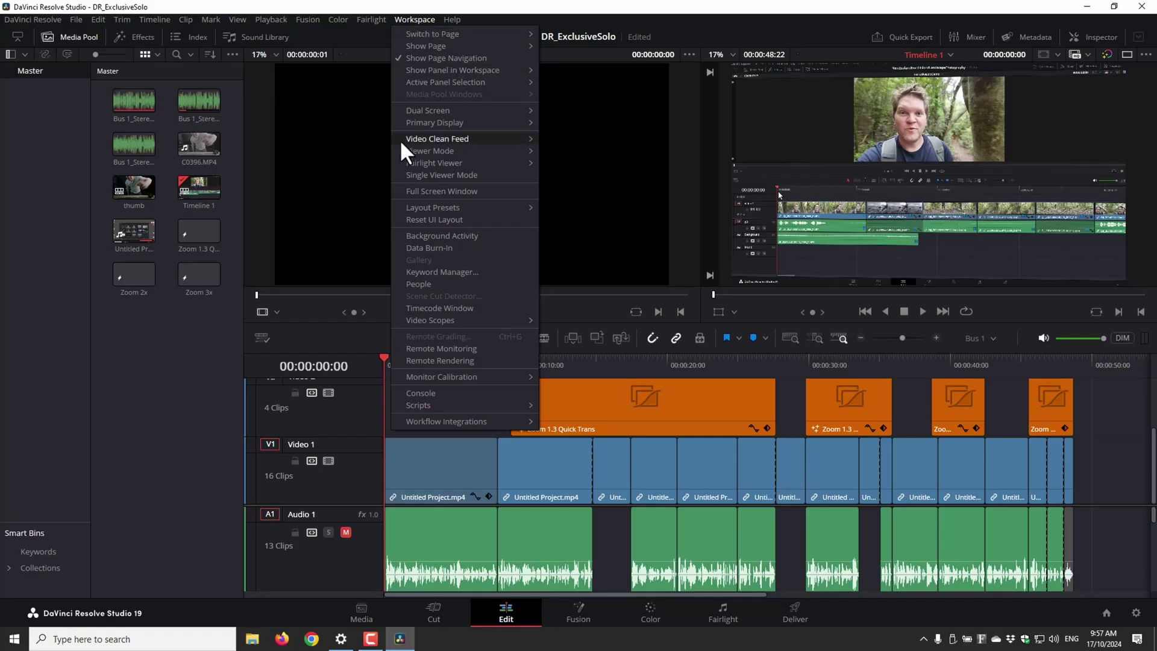
left_click(508, 189)
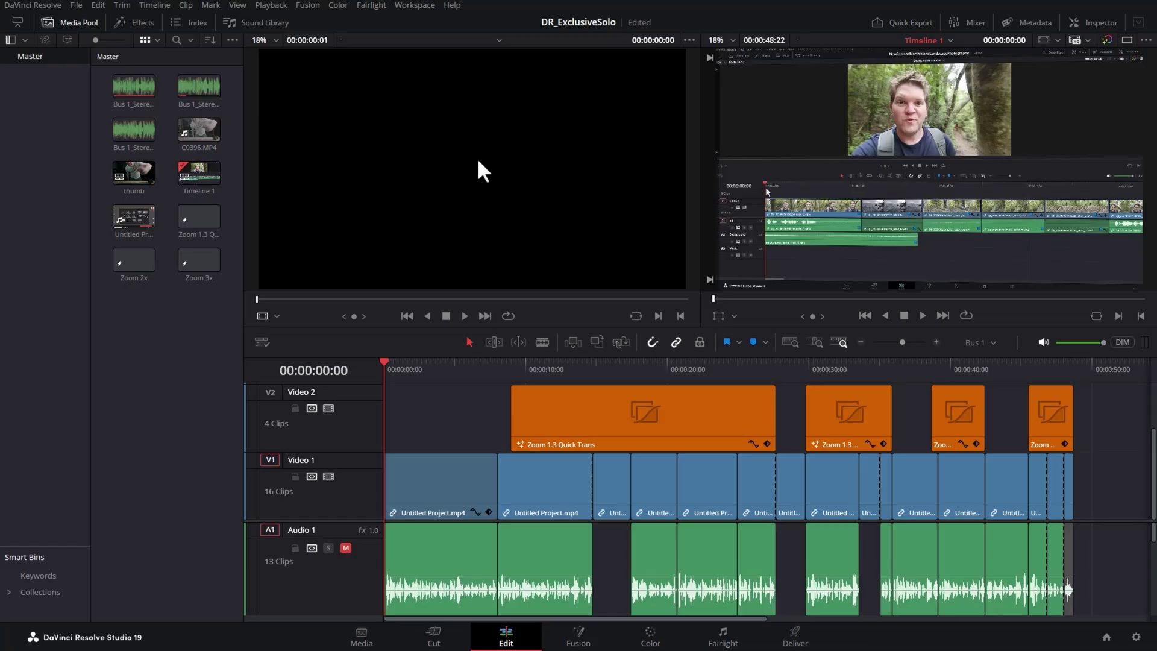
Hide the page navigation bar from the Workspace menu.
left_click(406, 7)
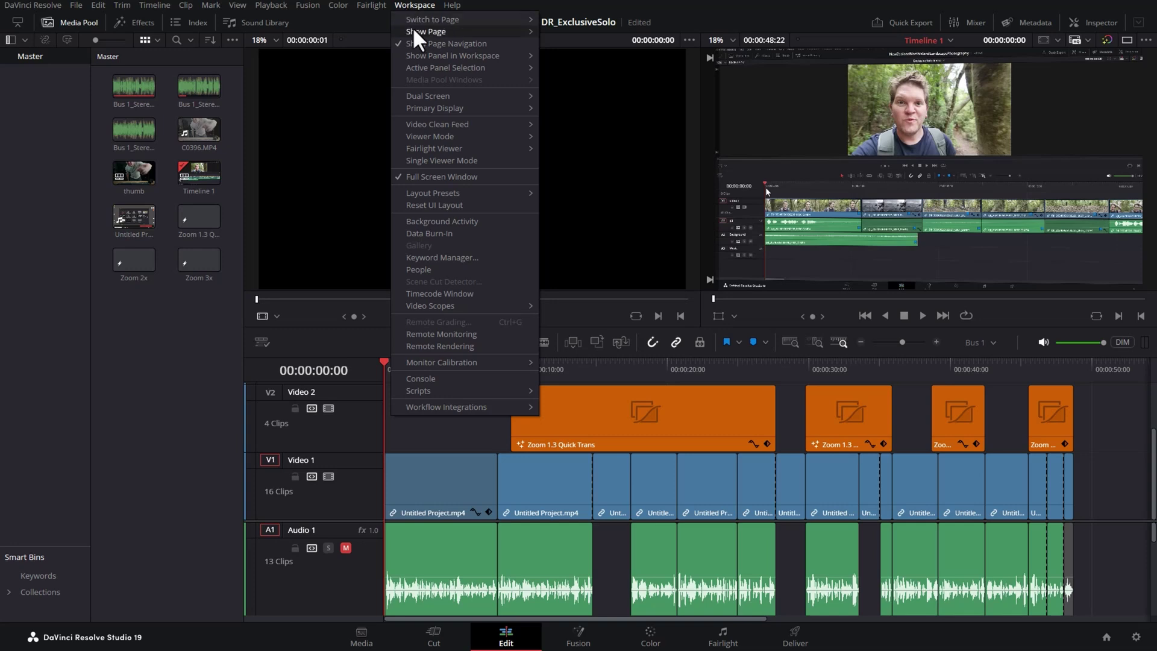
mouse_move(443, 134)
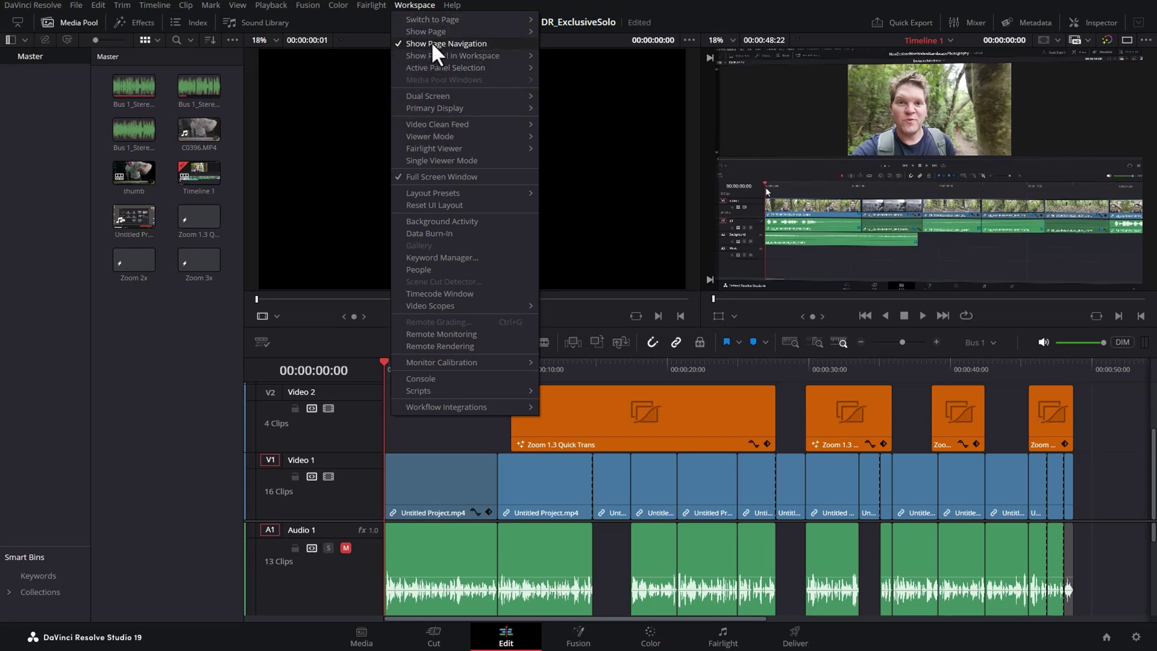
left_click(485, 44)
Bring back page navigation and hide the Media Pool, leaving the Inspector closed.
left_click(506, 44)
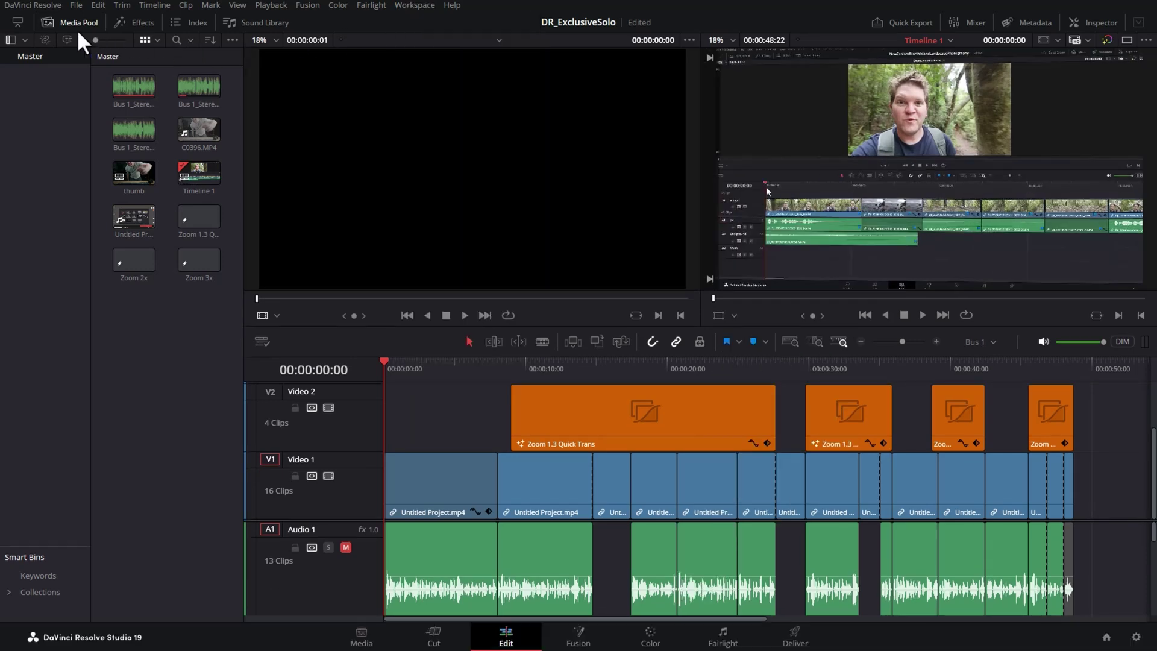
left_click(55, 26)
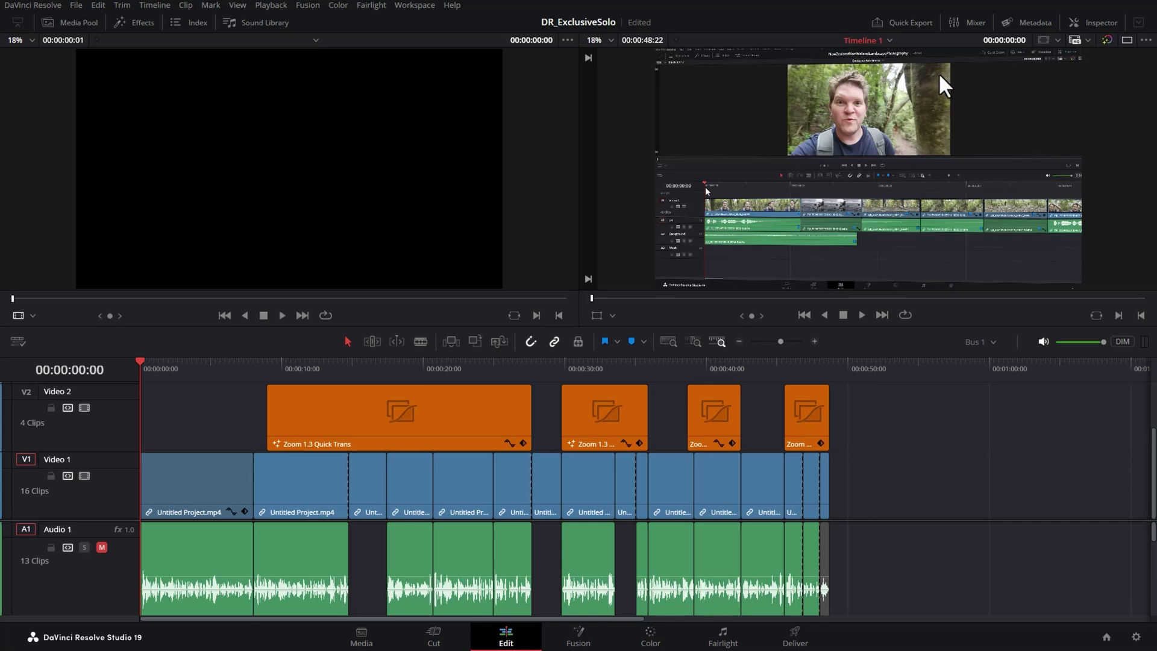
left_click(1093, 24)
left_click(1091, 23)
Switch to a single timeline viewer and scrub to 00:00:32:20.
left_click(1126, 41)
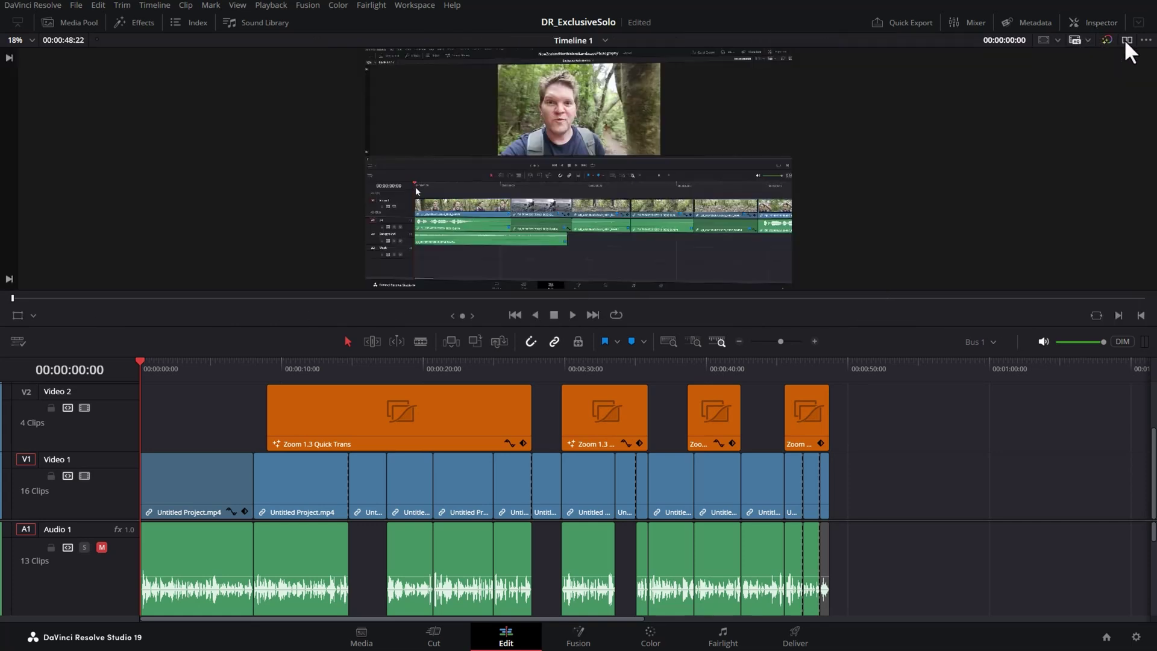
left_click_drag(181, 364, 602, 364)
Shorten the video and audio track heights in Timeline View Options.
left_click(17, 342)
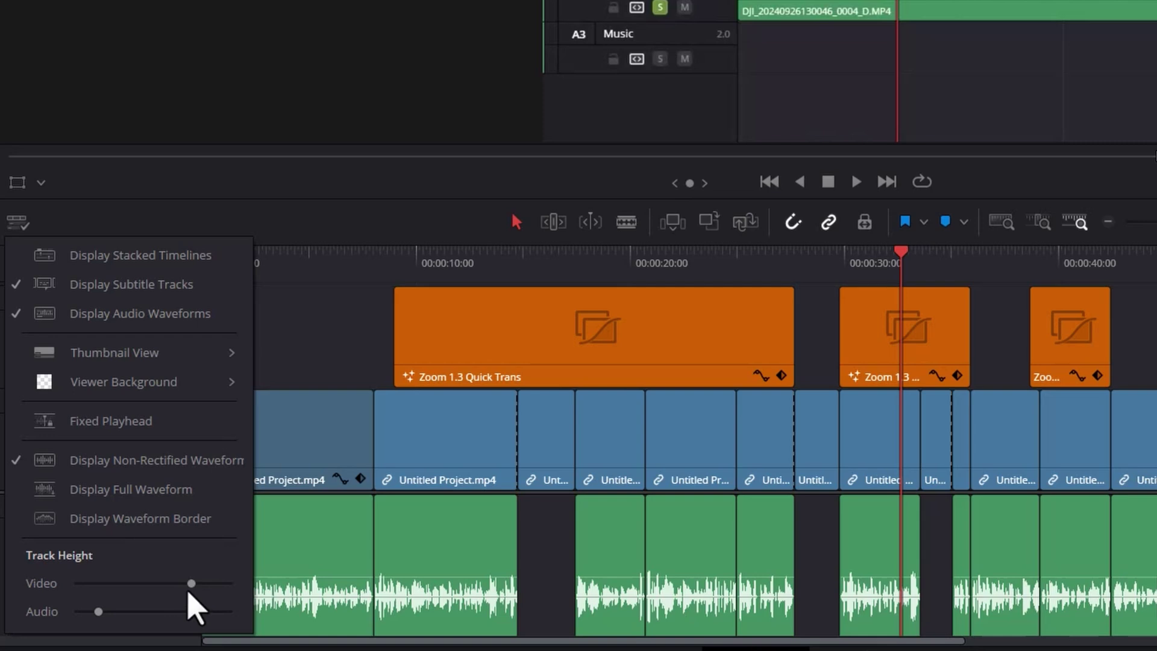
left_click_drag(191, 583, 148, 584)
left_click_drag(99, 612, 89, 612)
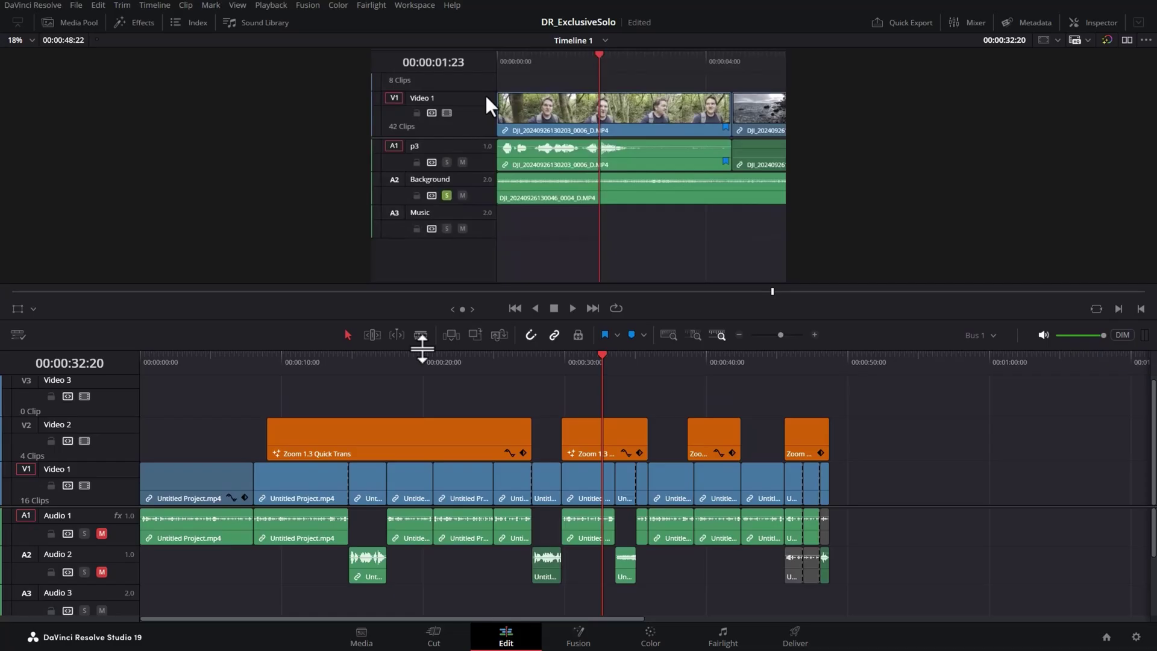
Enlarge the viewer above the timeline, scrub the footage and start playback.
left_click_drag(422, 349, 439, 405)
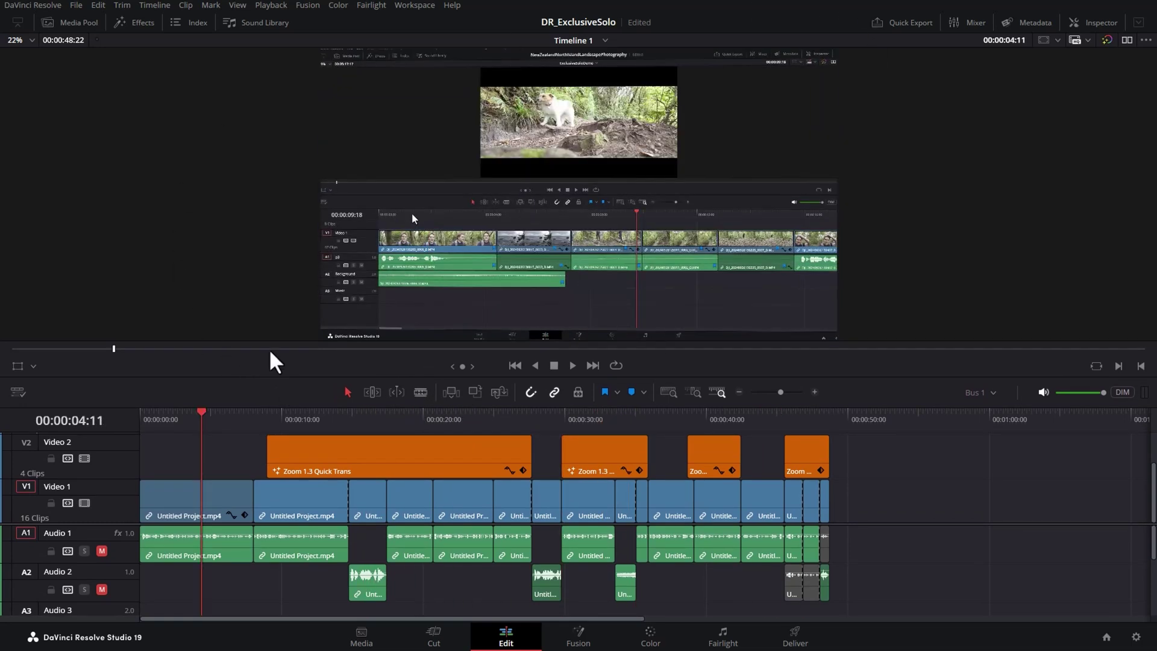
left_click_drag(267, 413, 184, 413)
key("space")
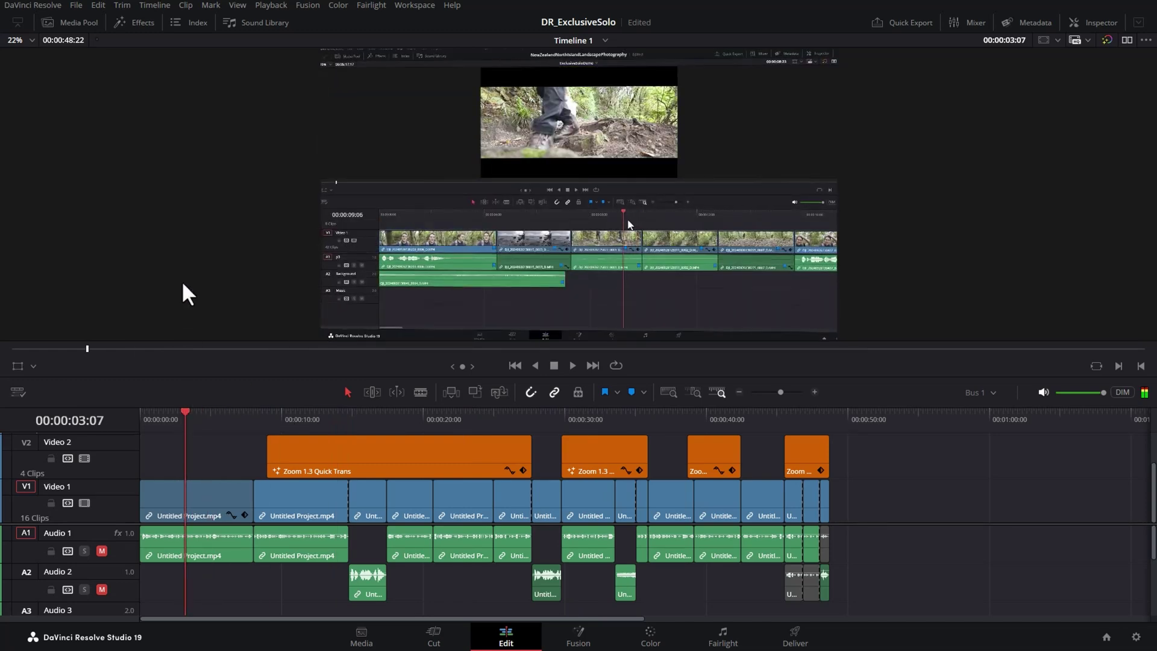
Save the current layout as a preset named 'Edit Focus'.
left_click(414, 6)
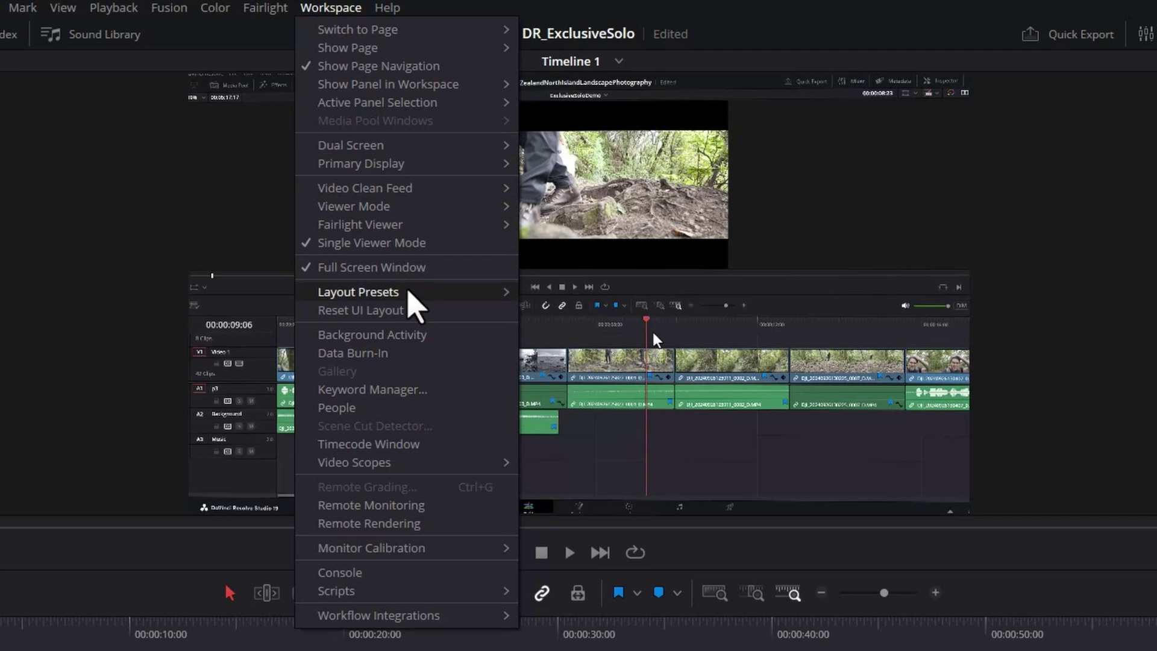
mouse_move(431, 293)
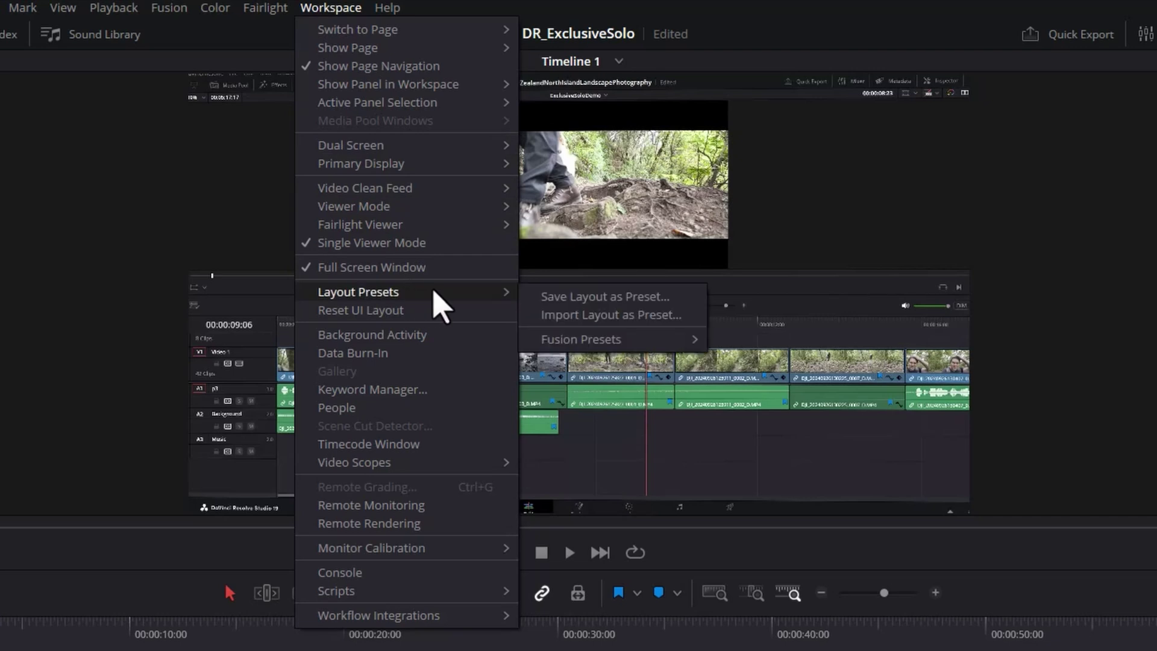
left_click(686, 298)
type("Edit Focus")
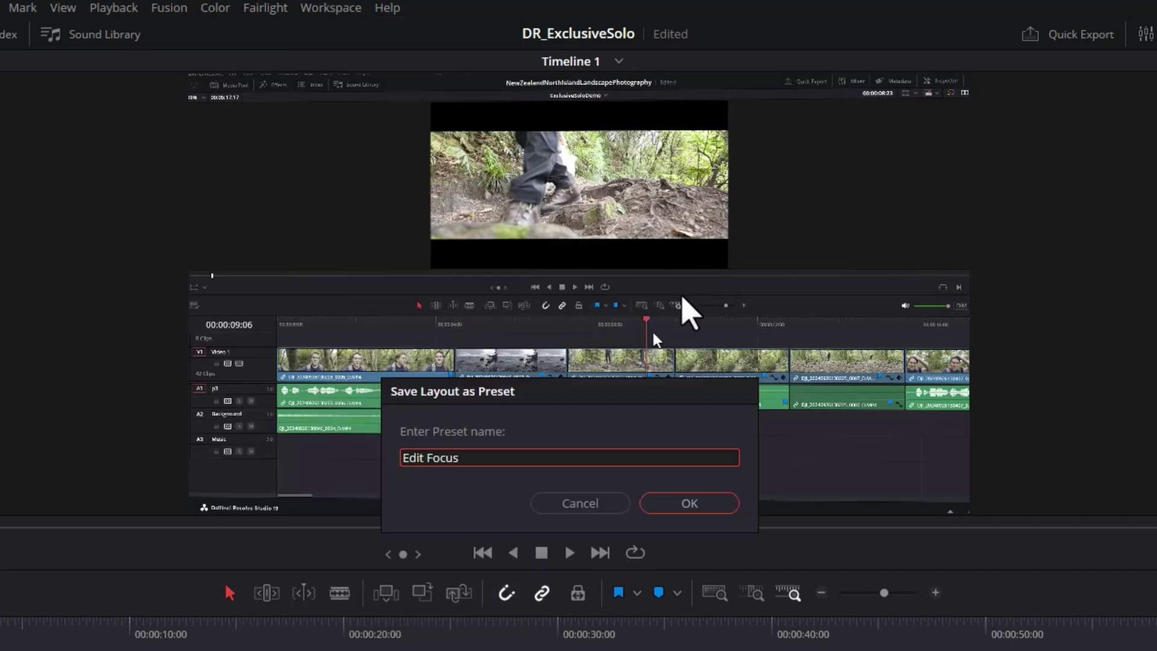
left_click(704, 504)
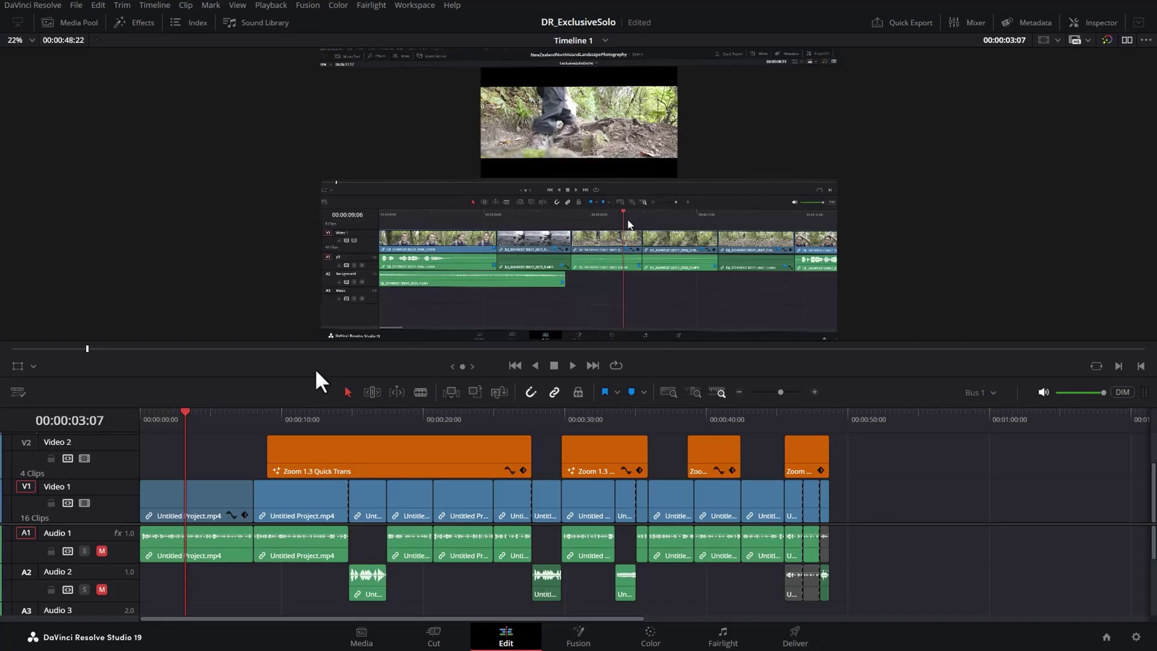
Shrink the viewer so the timeline is taller, then look over the Layout Presets menu.
left_click_drag(315, 377, 311, 305)
left_click(422, 6)
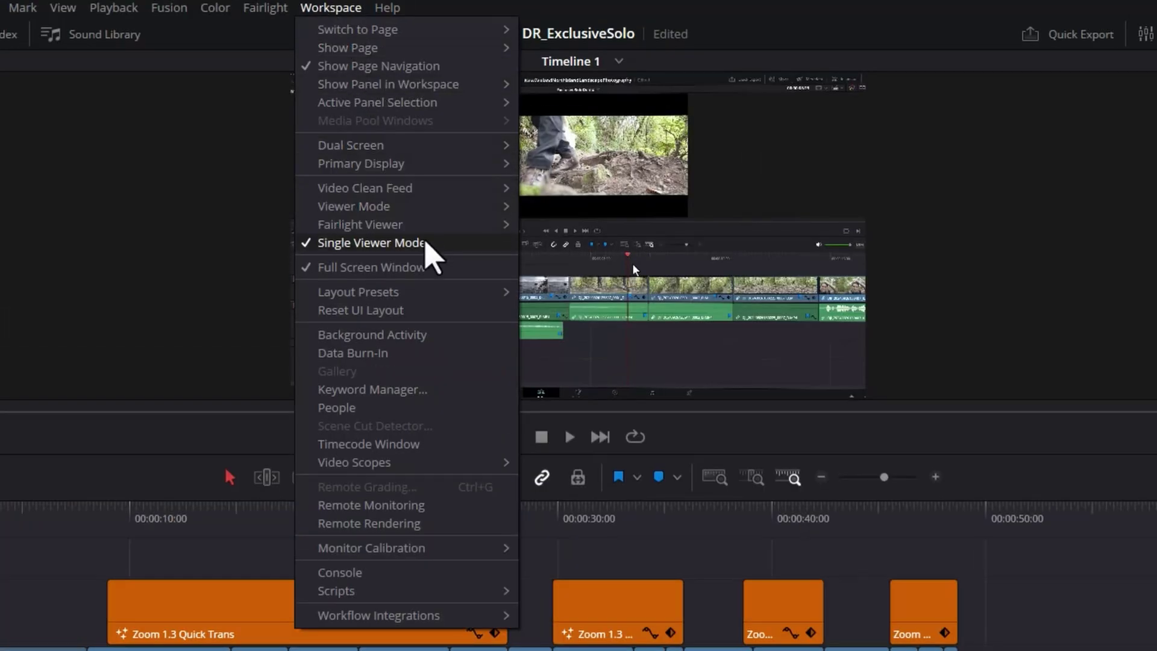
mouse_move(439, 291)
mouse_move(588, 292)
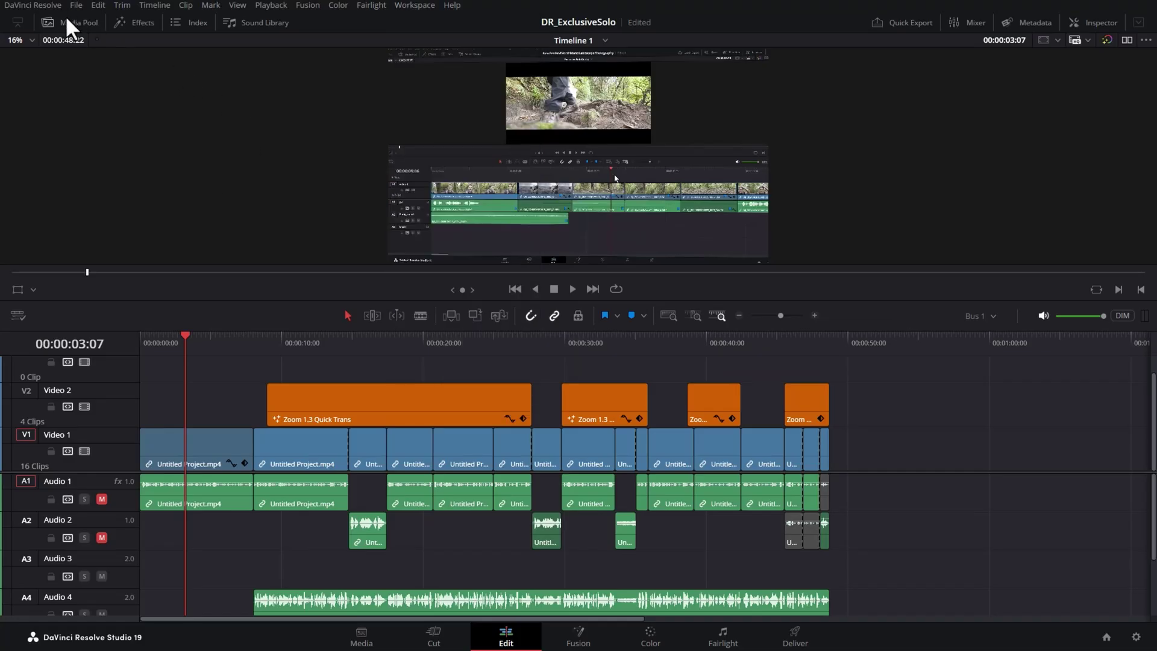
Show the Media Pool and Inspector, then load the Edit Focus layout preset.
left_click(68, 24)
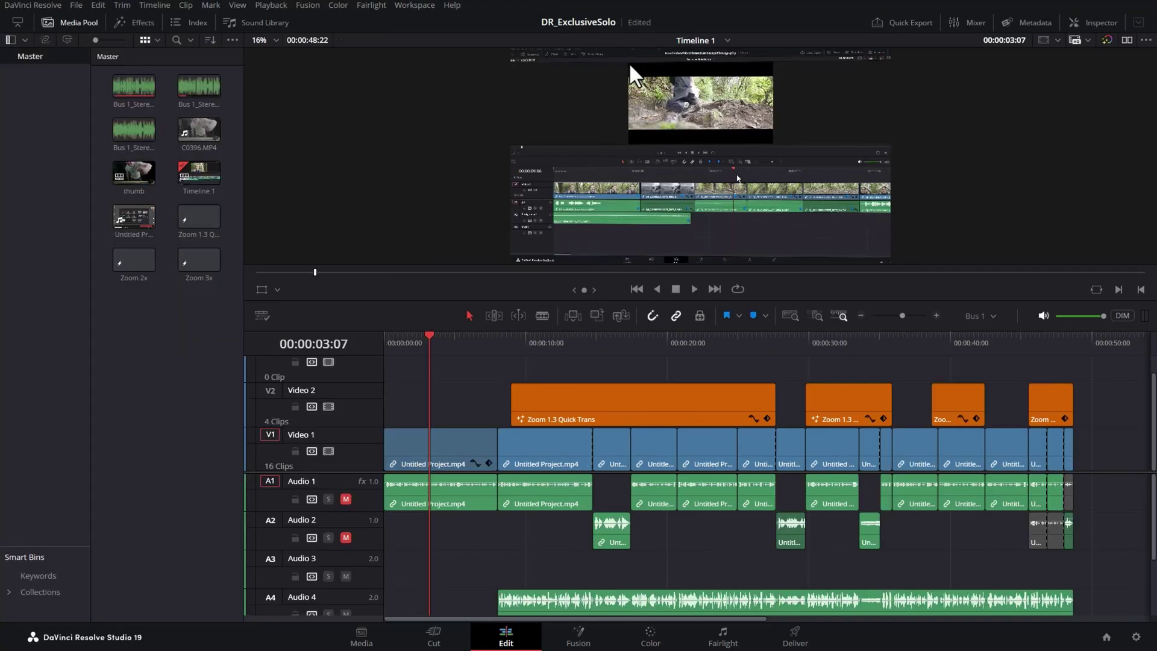
left_click(1099, 23)
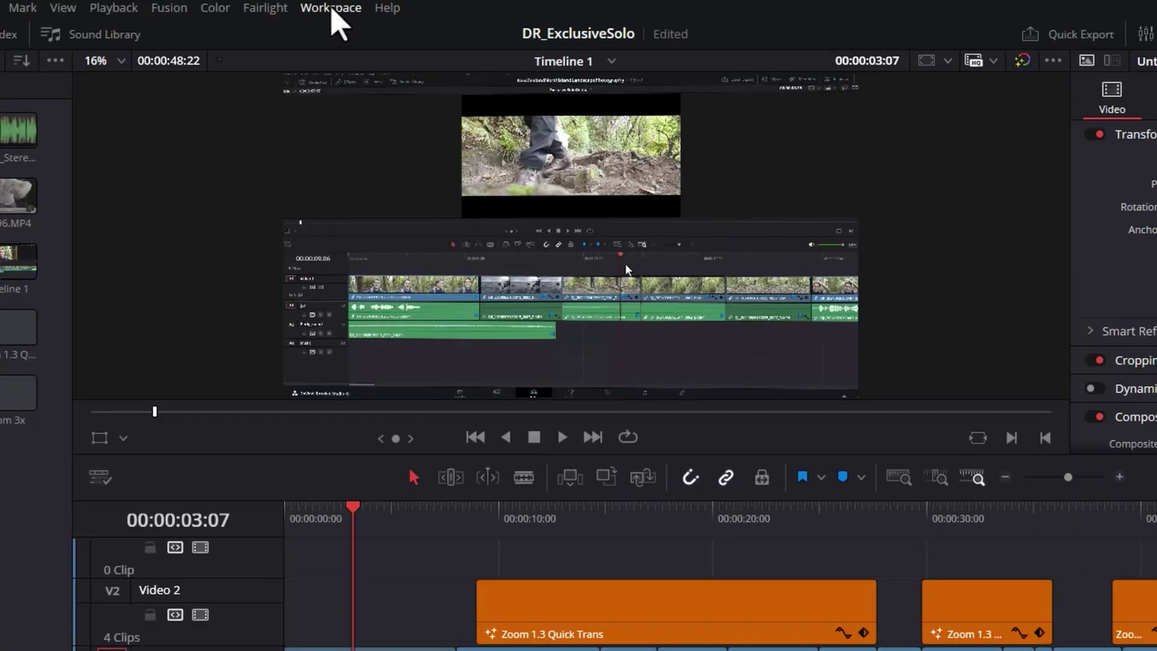
left_click(415, 5)
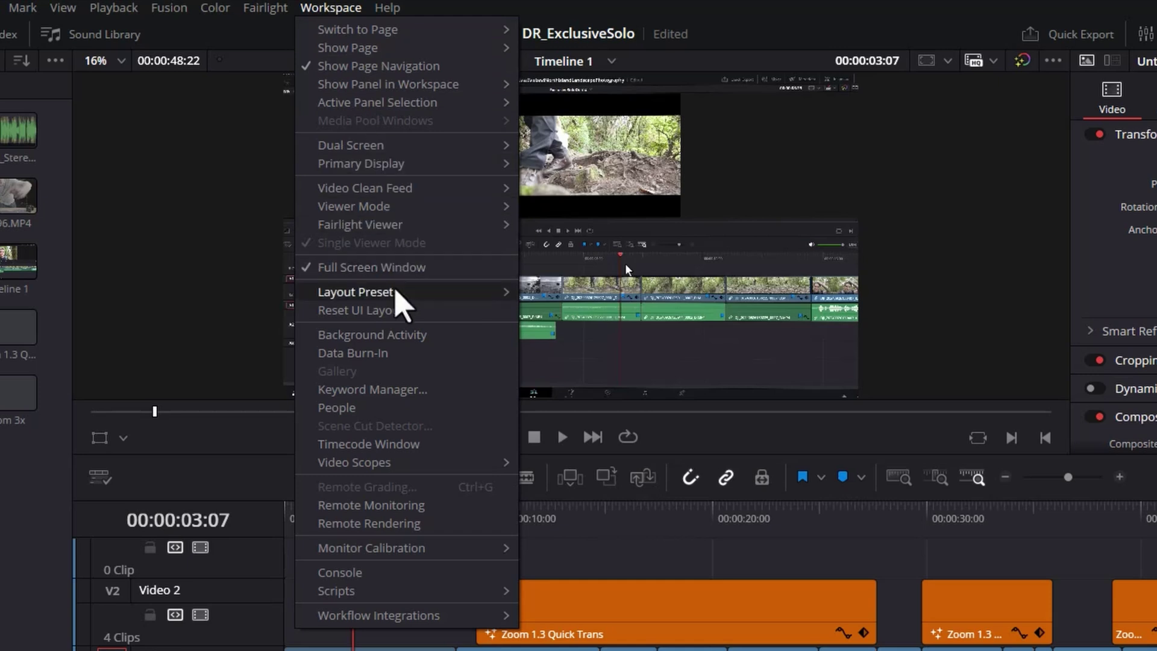
mouse_move(422, 294)
mouse_move(587, 296)
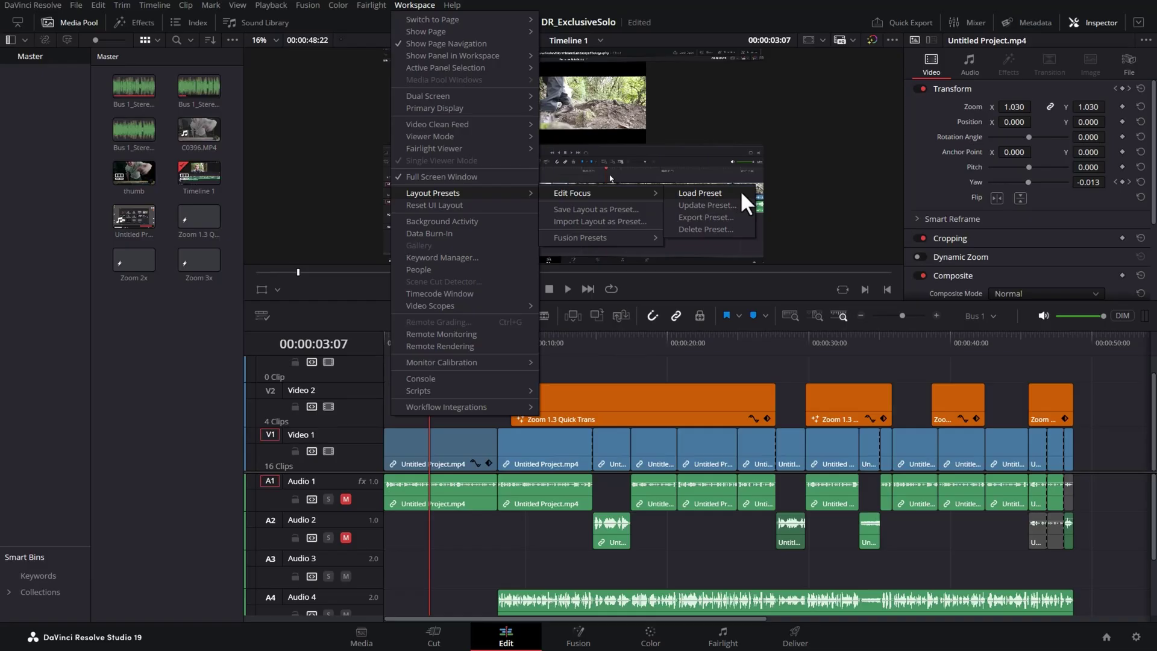
left_click(740, 190)
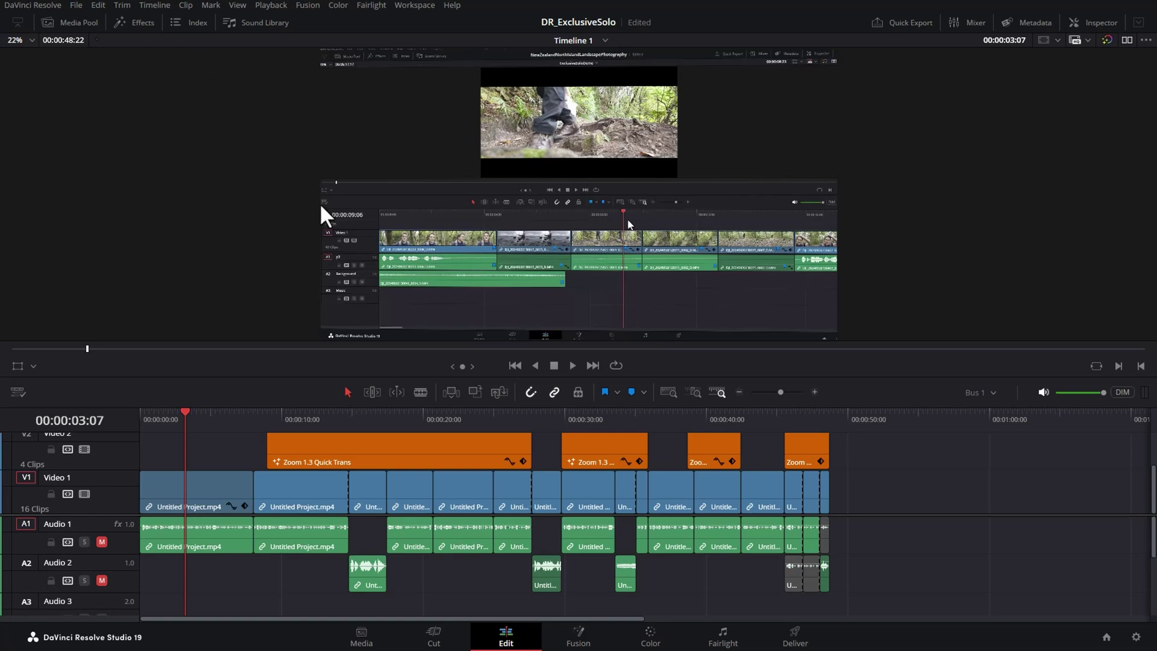
Show the Media Pool with Smart Bins hidden and Power Bins shown.
left_click(73, 21)
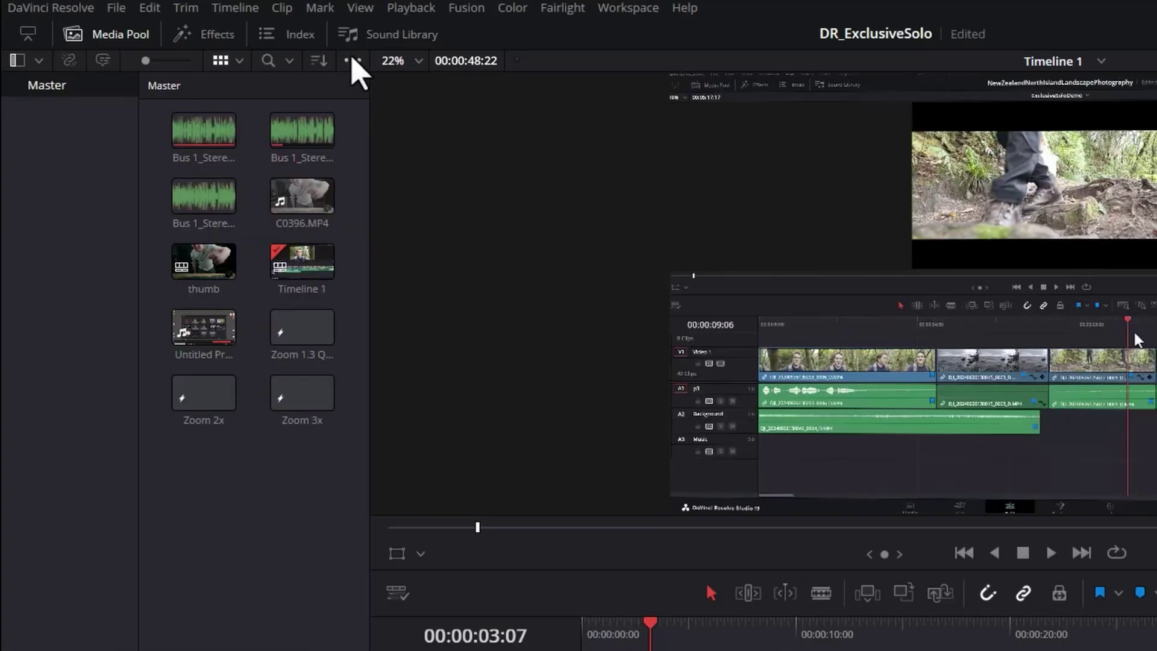
left_click(232, 40)
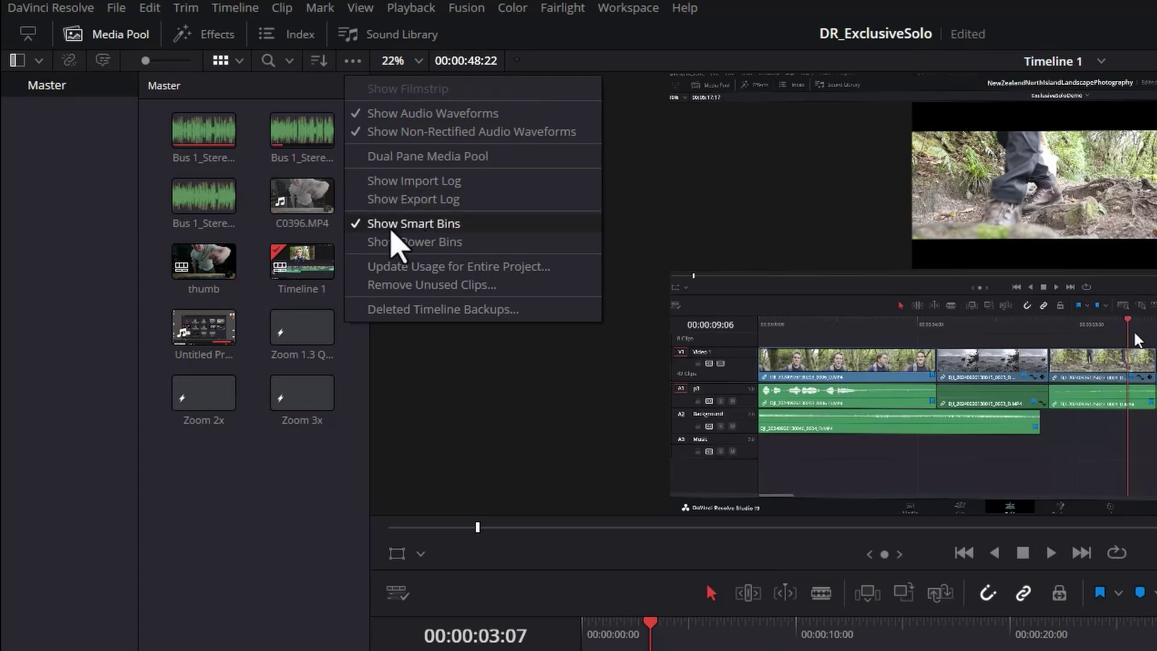
left_click(406, 224)
left_click(352, 61)
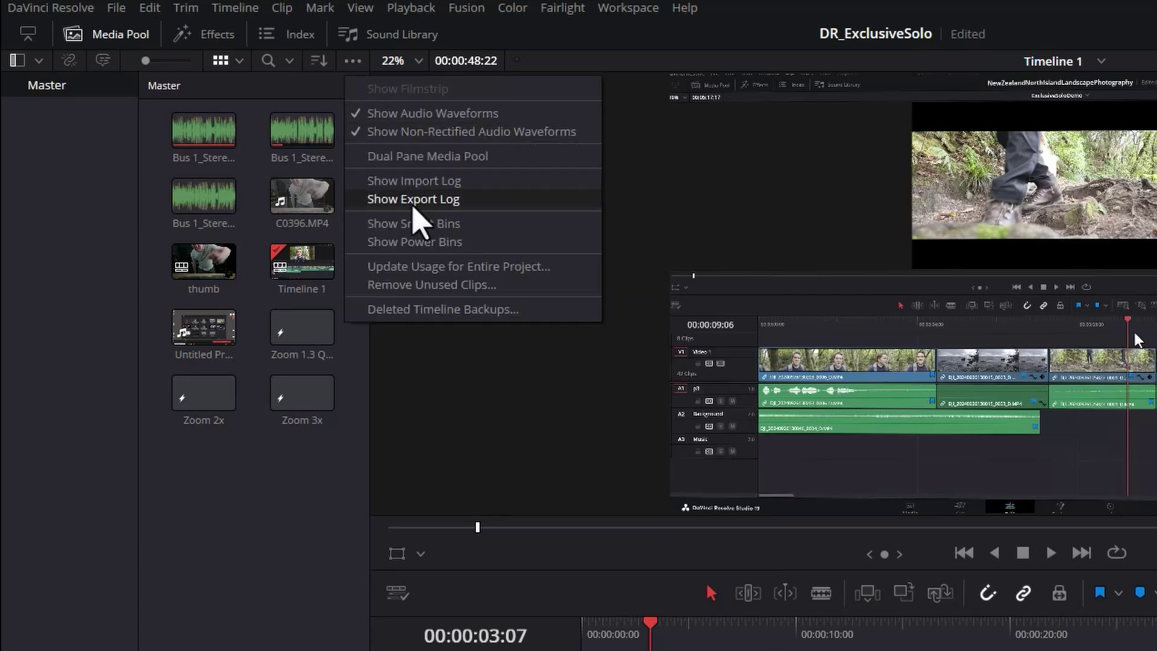
left_click(403, 242)
Enlarge the Power Bins area, expand Master, and raise the timeline to reveal Audio 4 and 5.
left_click_drag(62, 576, 58, 338)
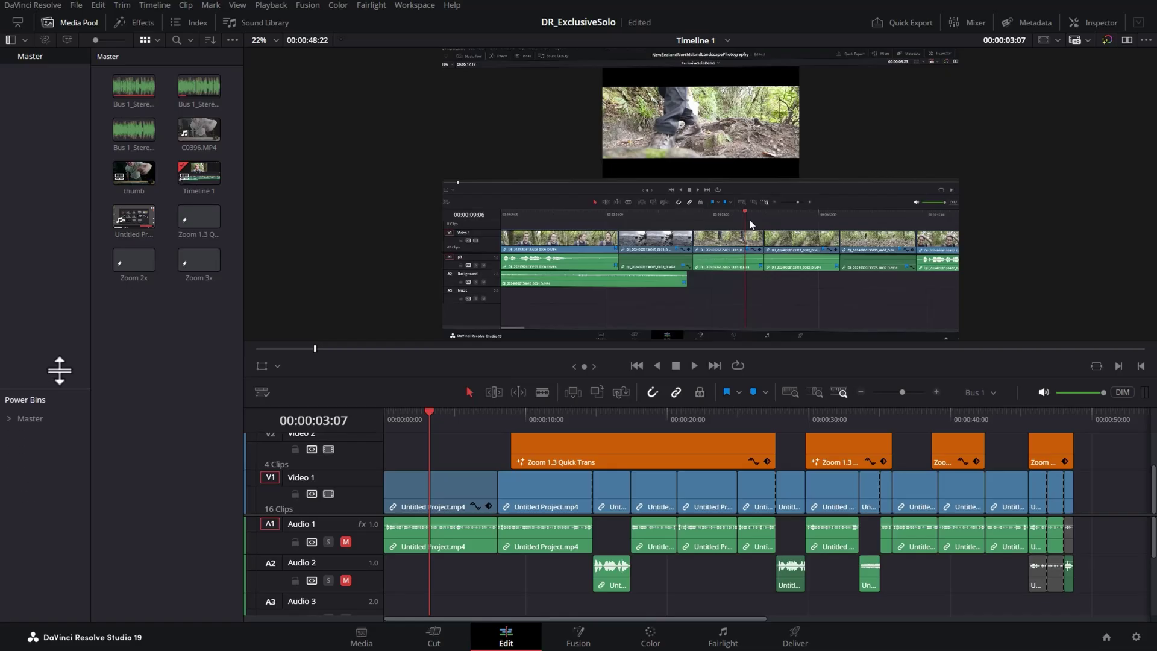
left_click(9, 381)
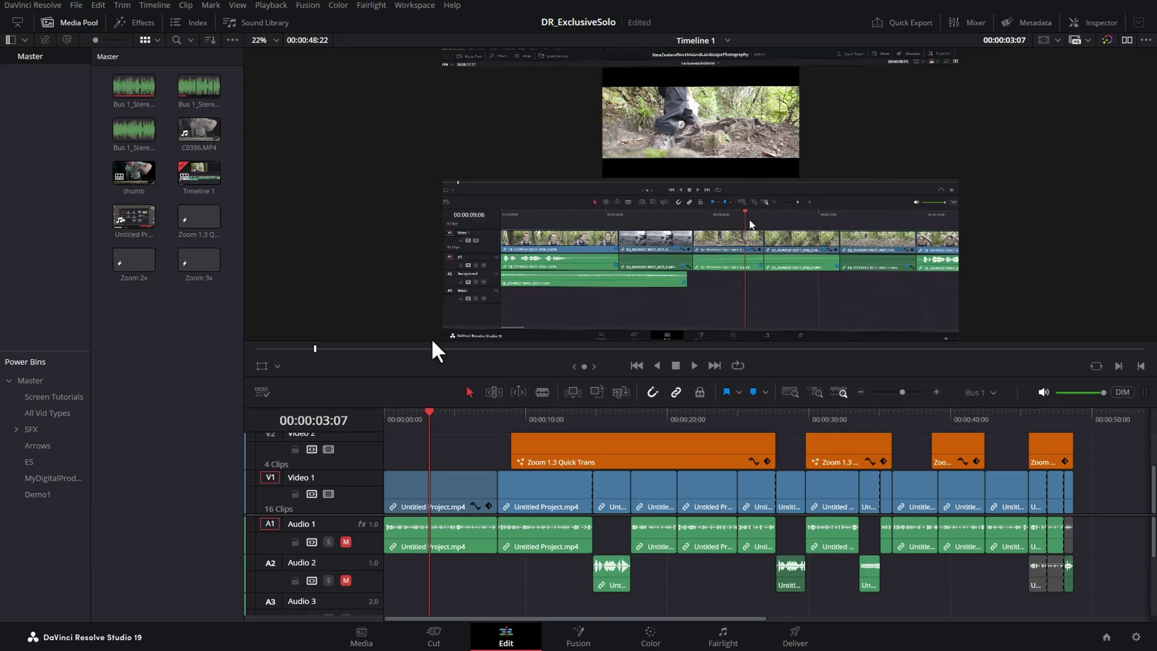
left_click_drag(441, 408, 442, 271)
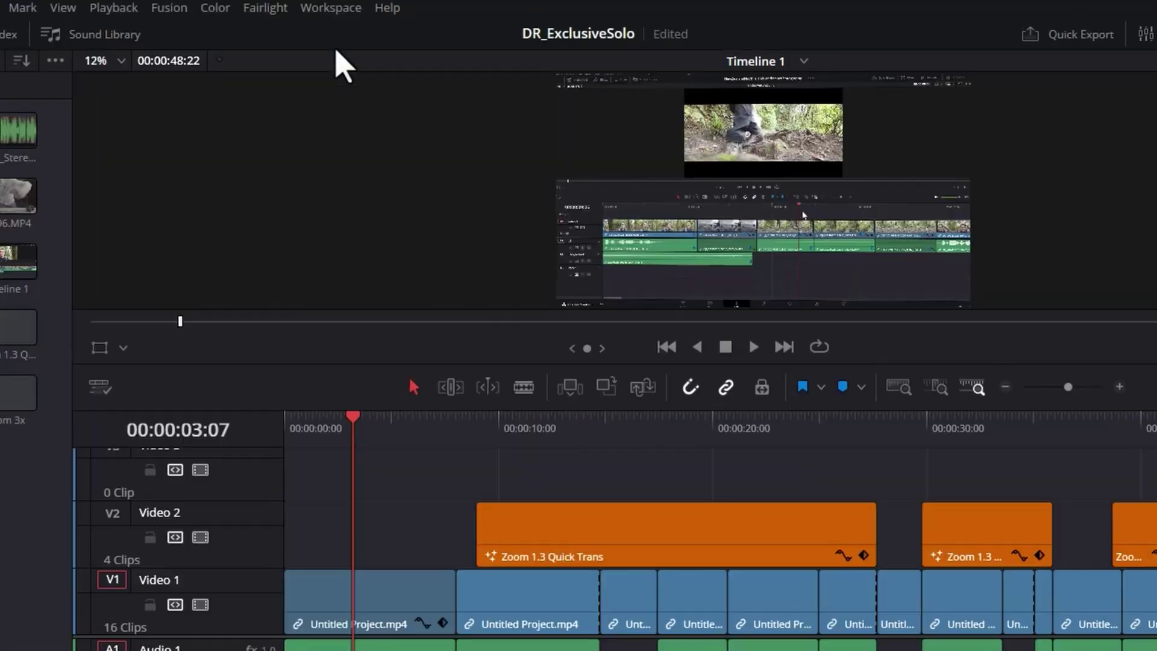
Save the current layout as a preset named 'EDIT Adding Clips'.
left_click(415, 5)
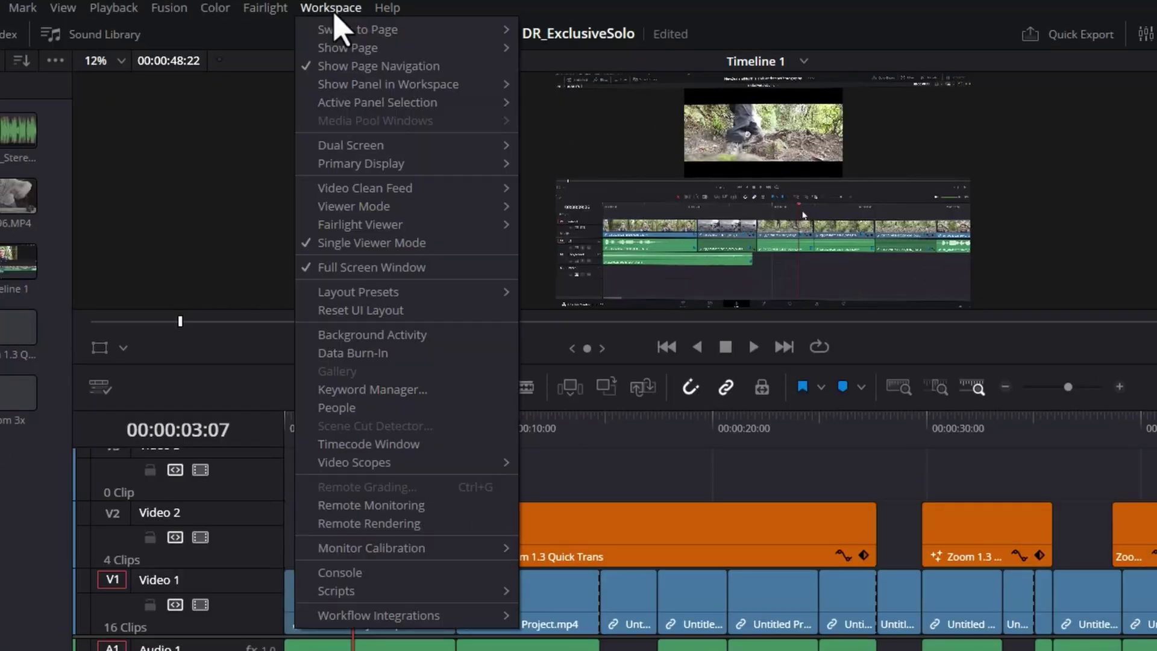
mouse_move(445, 295)
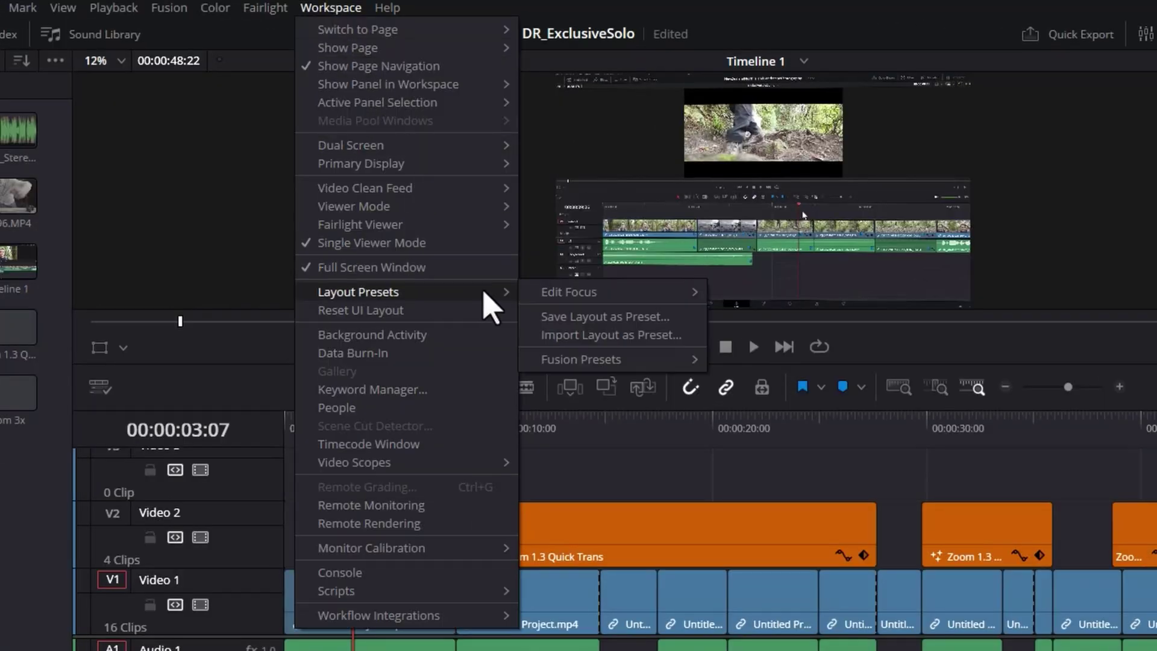
mouse_move(576, 297)
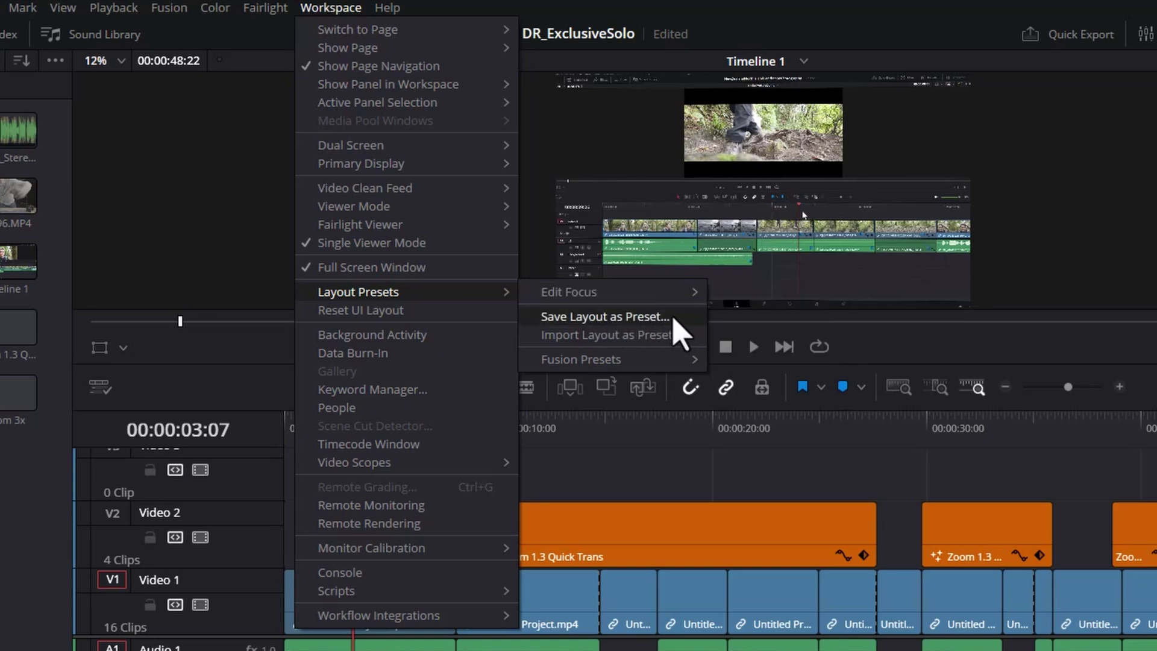
left_click(604, 317)
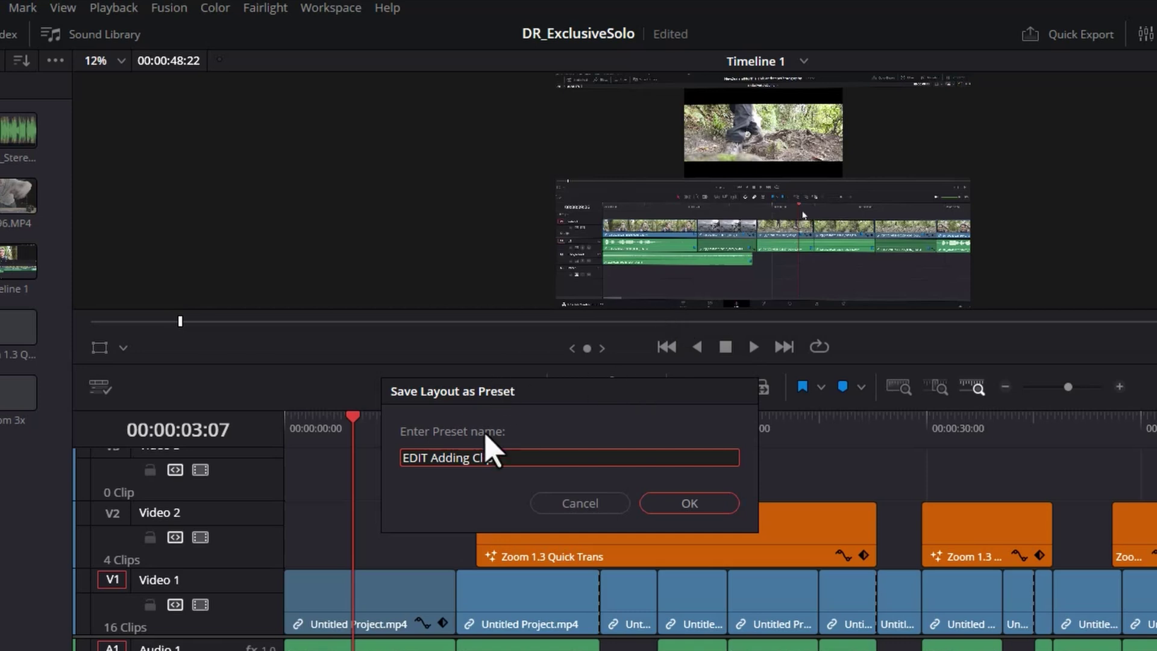
left_click(689, 506)
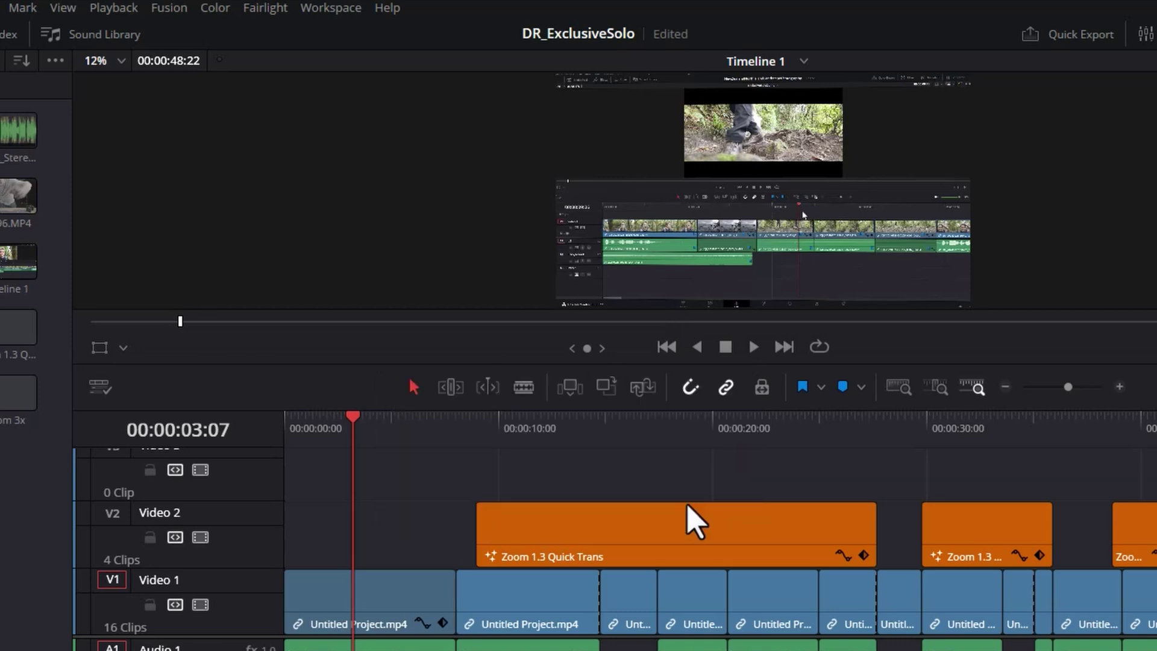
Check that 'EDIT Adding Clips' now appears under Layout Presets.
left_click(329, 8)
mouse_move(414, 293)
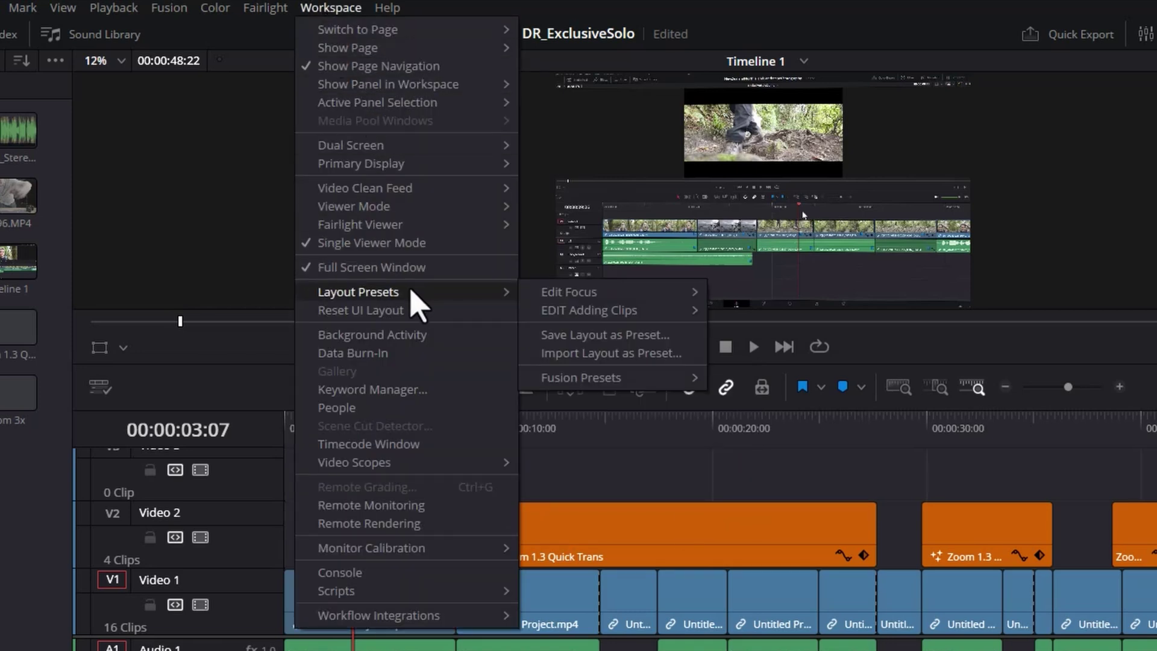
mouse_move(581, 307)
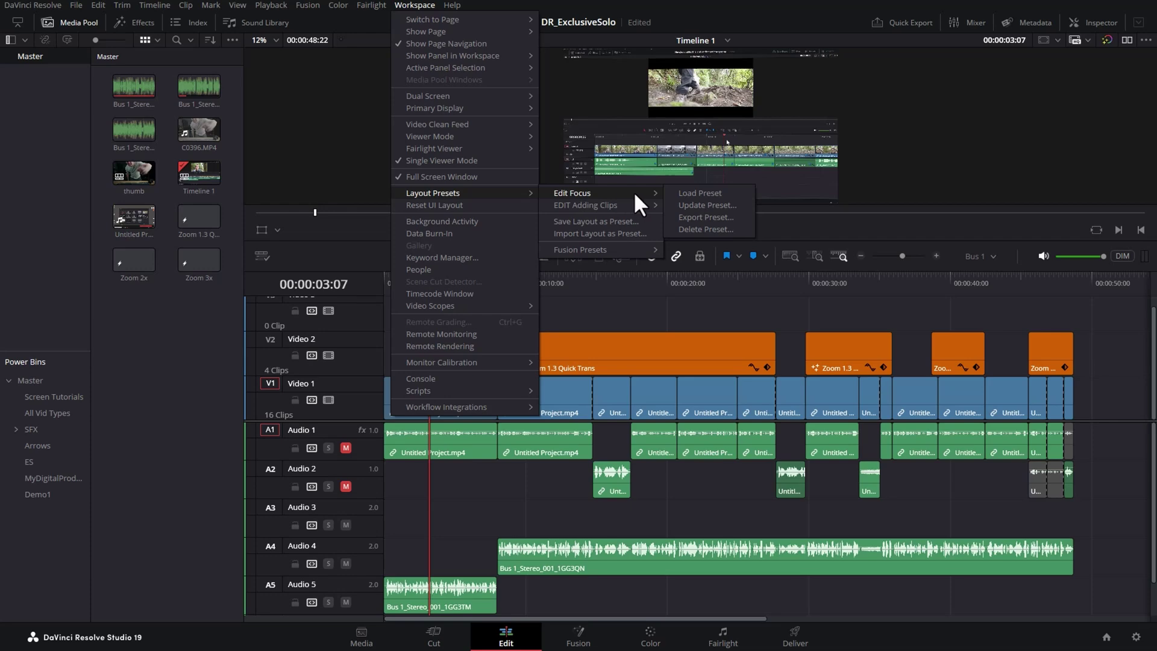
Load the Edit Focus preset, then reload EDIT Adding Clips and revisit Layout Presets.
left_click(698, 193)
left_click(415, 5)
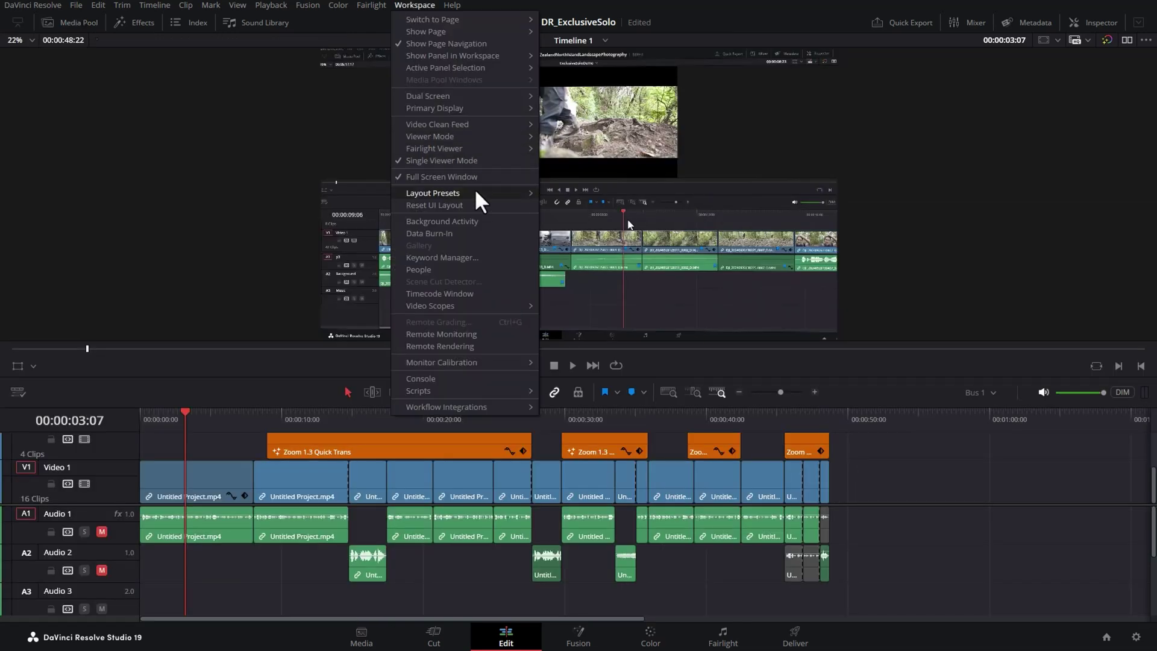
mouse_move(475, 193)
mouse_move(620, 201)
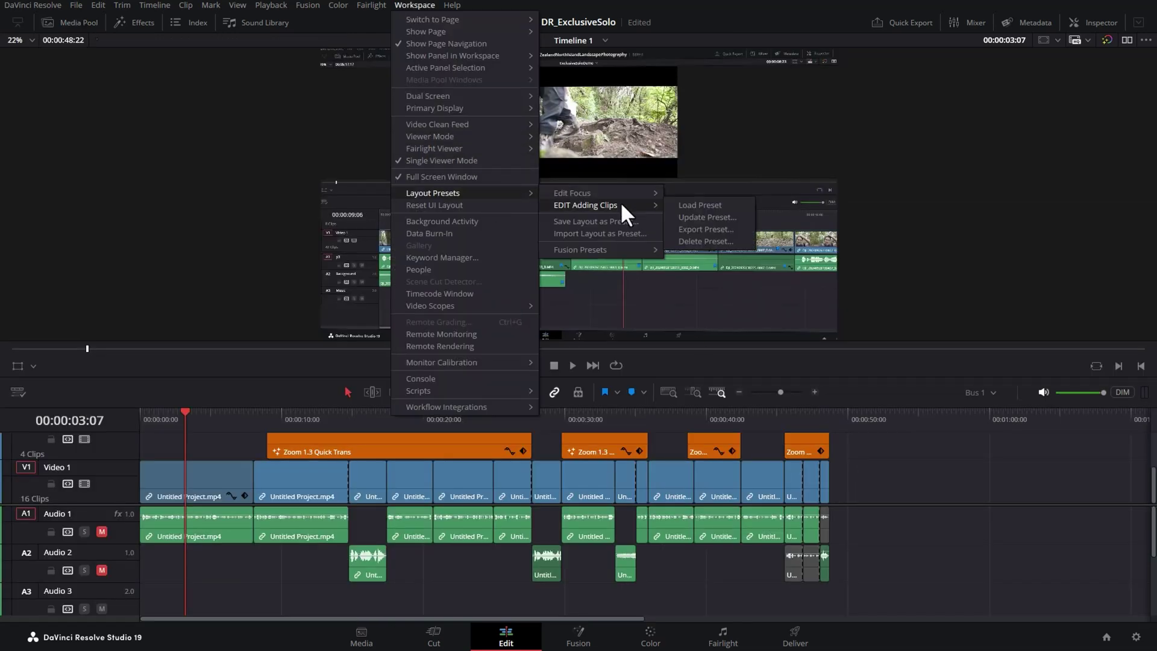
left_click(692, 205)
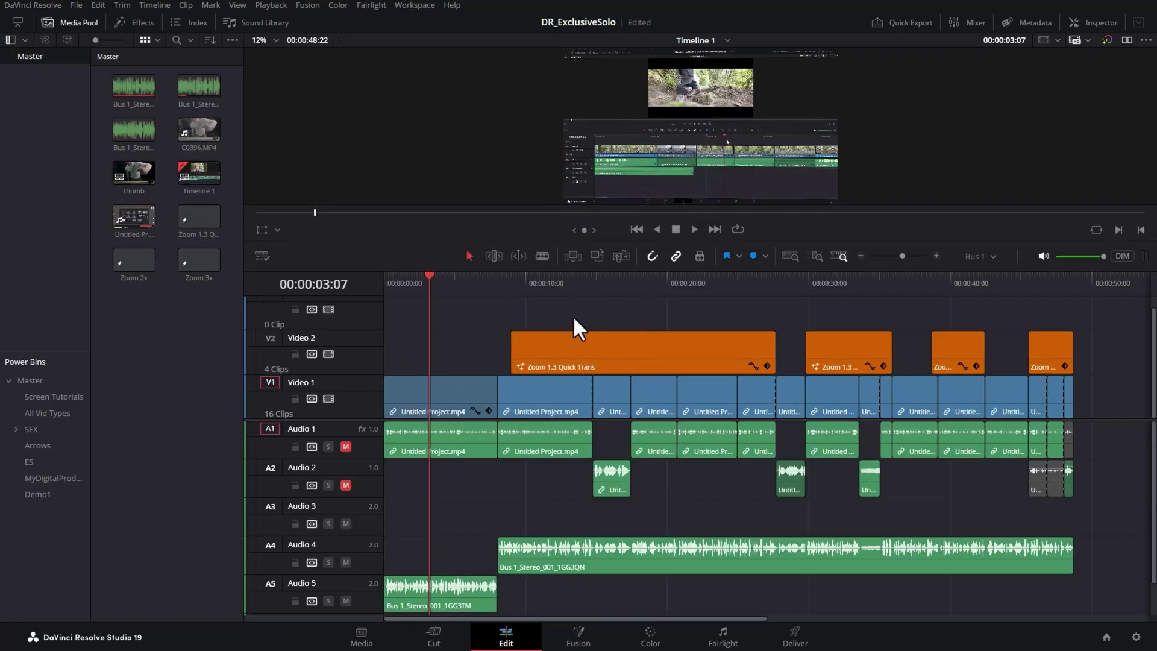
left_click(406, 8)
mouse_move(470, 199)
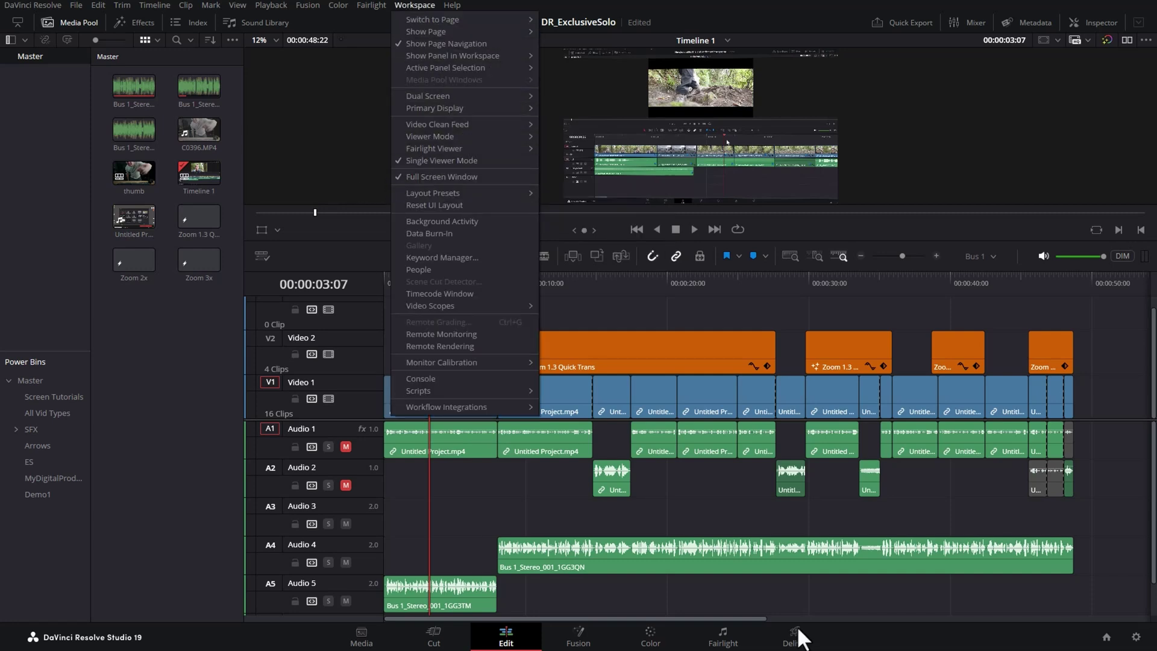
Switch to the Color page and apply the EDIT Adding Clips layout preset.
left_click(649, 640)
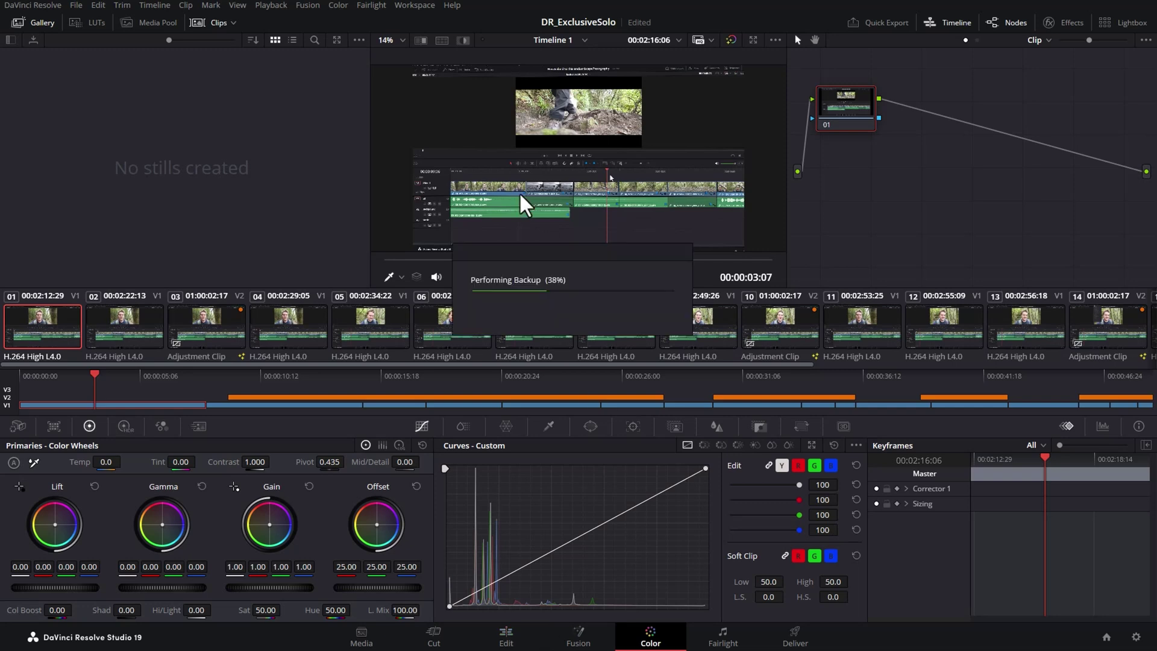
left_click(400, 3)
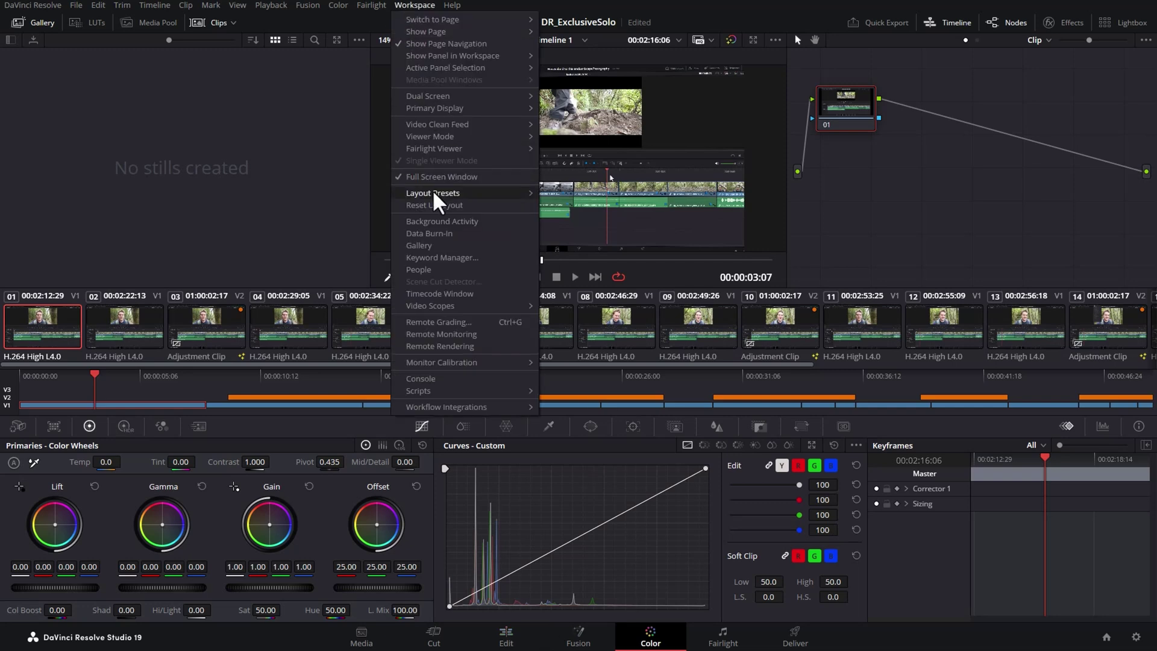
mouse_move(432, 189)
mouse_move(577, 194)
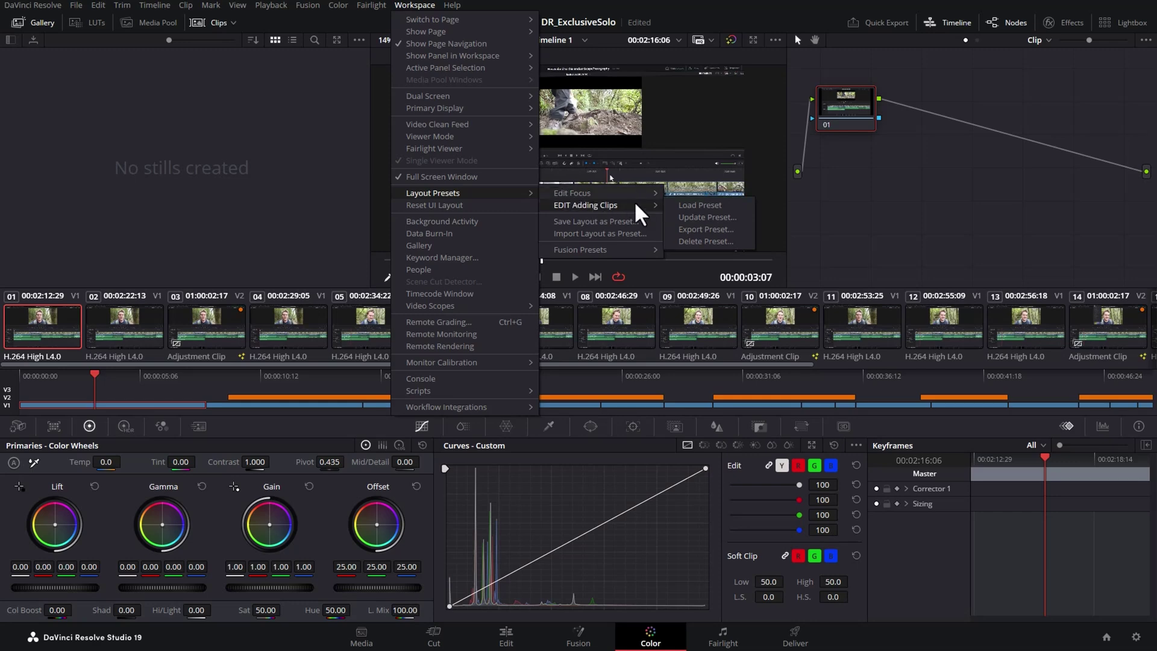
left_click(700, 192)
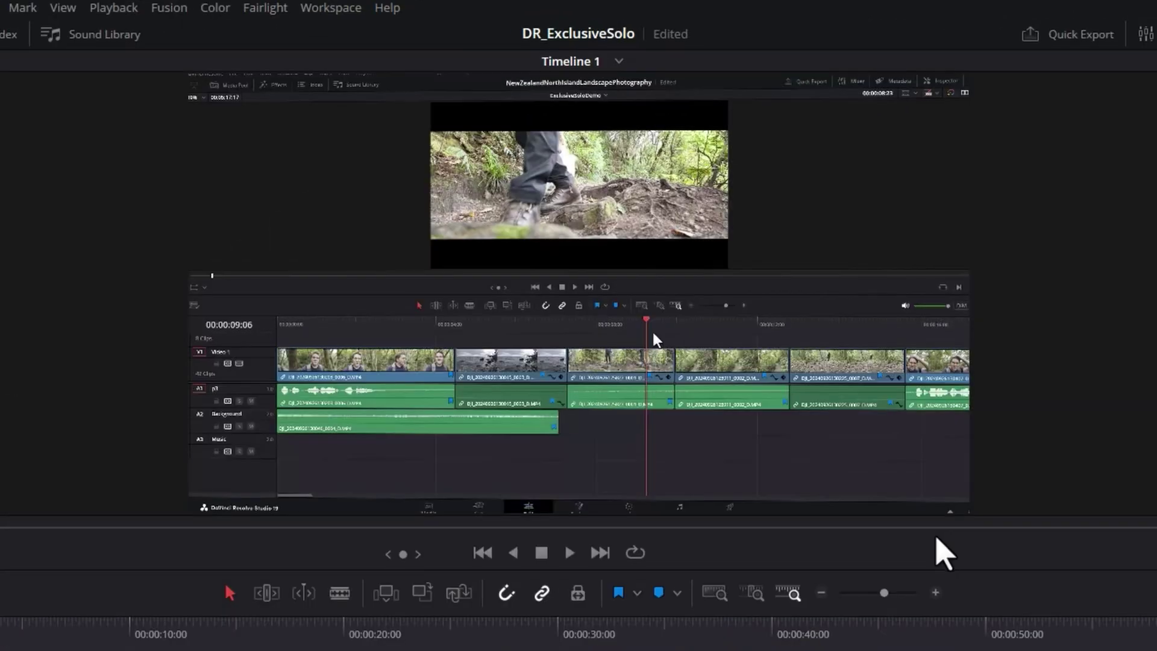
Confirm Edit Focus and EDIT Adding Clips are both listed, then dismiss the menu.
left_click(330, 8)
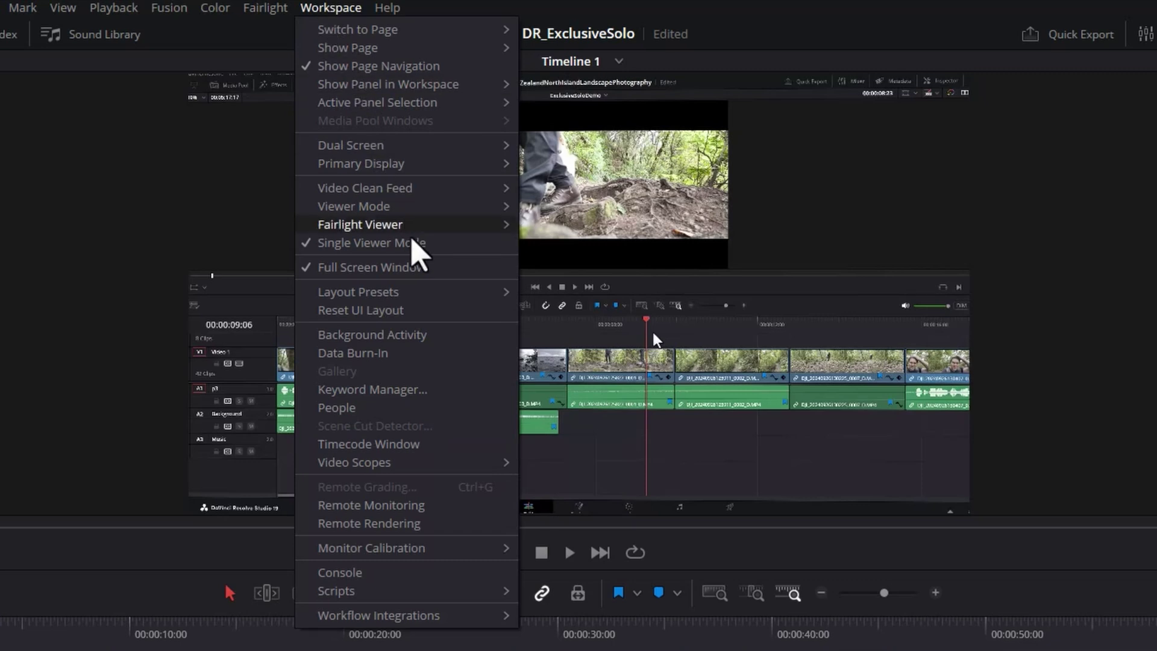
mouse_move(432, 293)
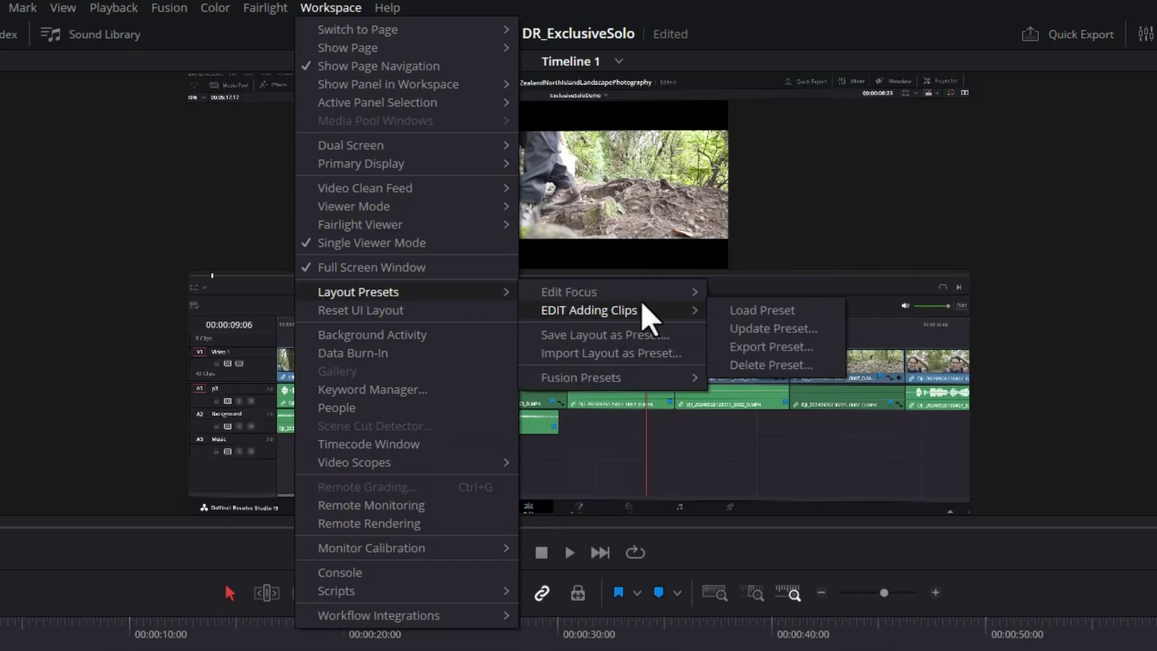
mouse_move(637, 307)
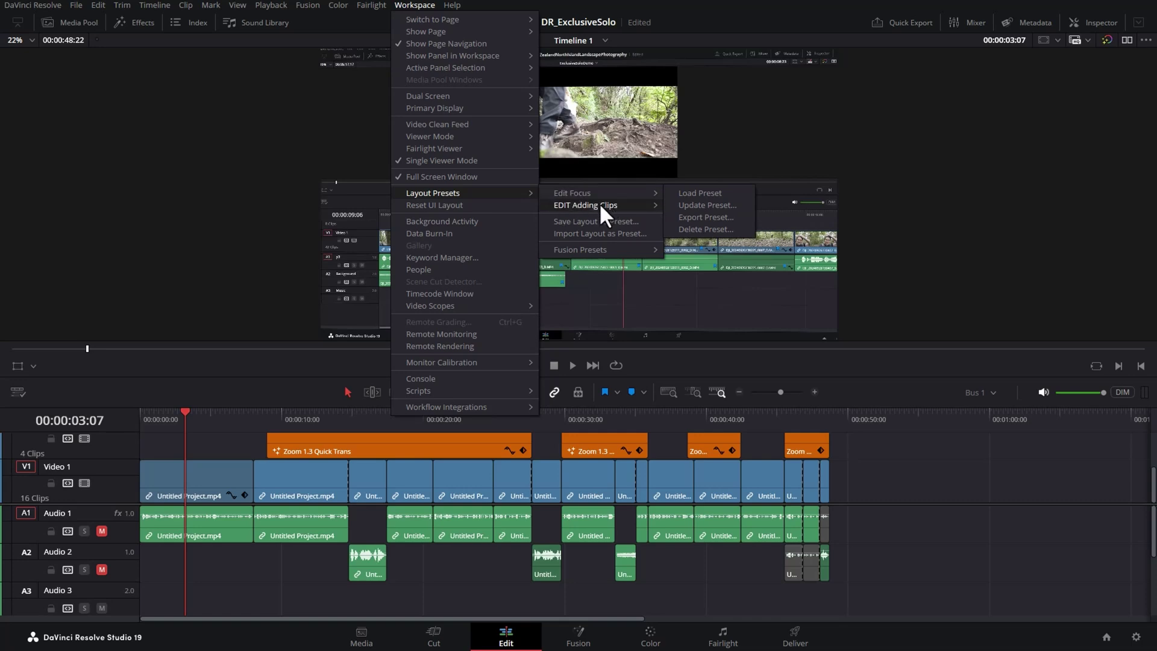
mouse_move(600, 205)
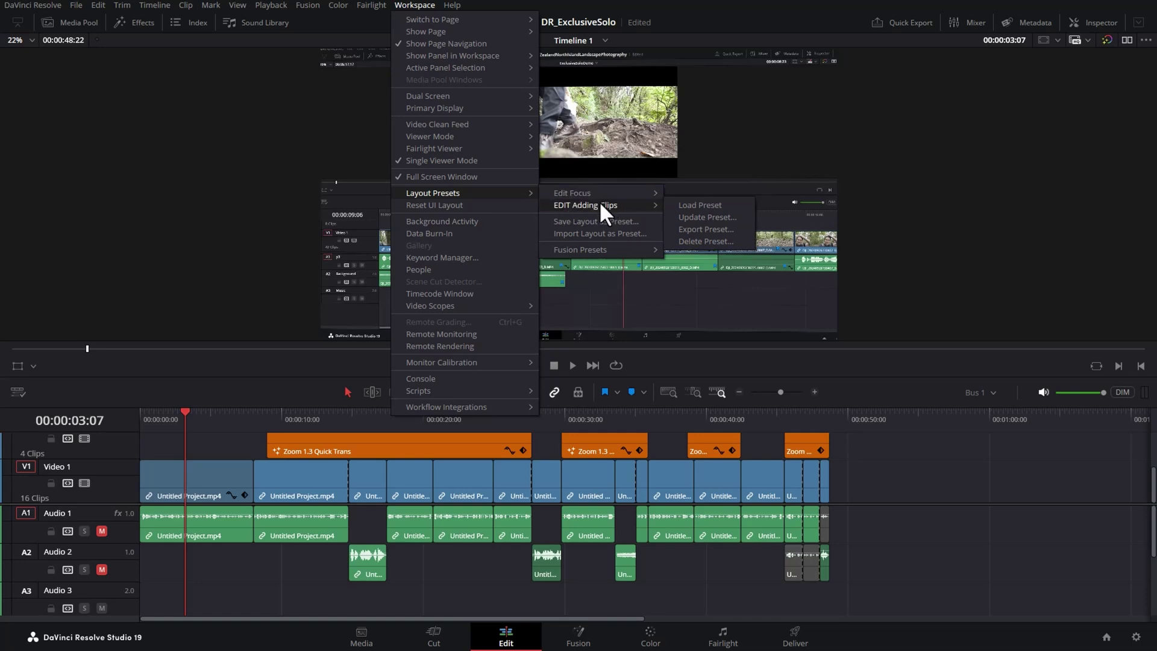
left_click(167, 163)
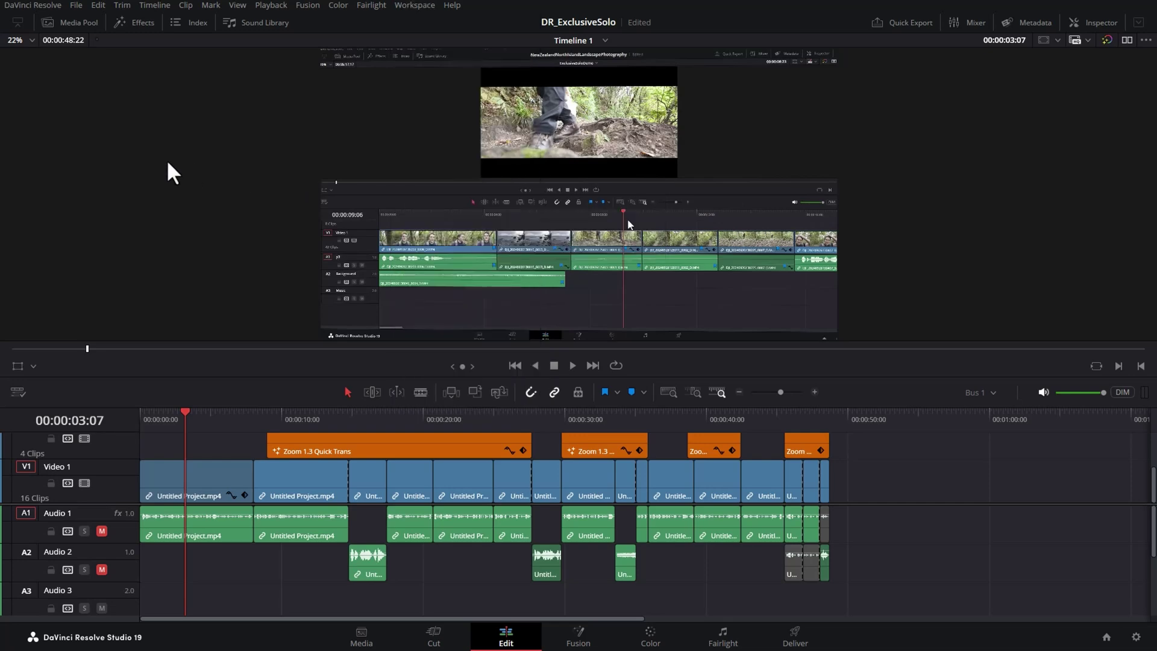
left_click(40, 5)
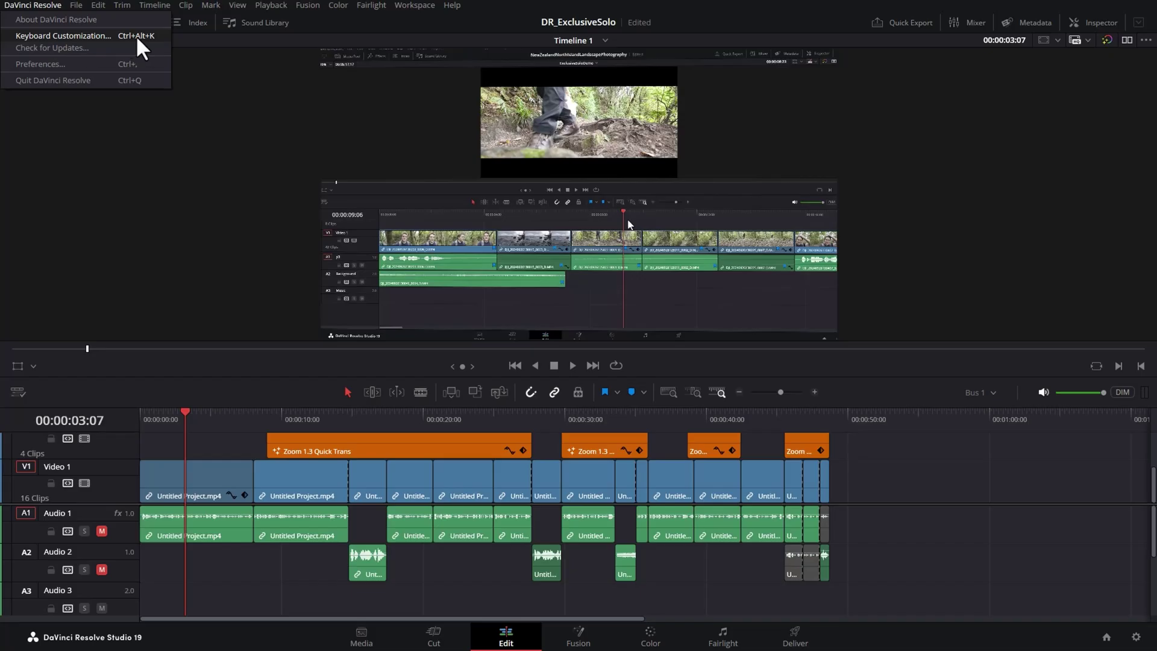
Open Keyboard Customization, filter commands by 'workspace', and expand Layout Presets to Load User Preset 1.
left_click(207, 57)
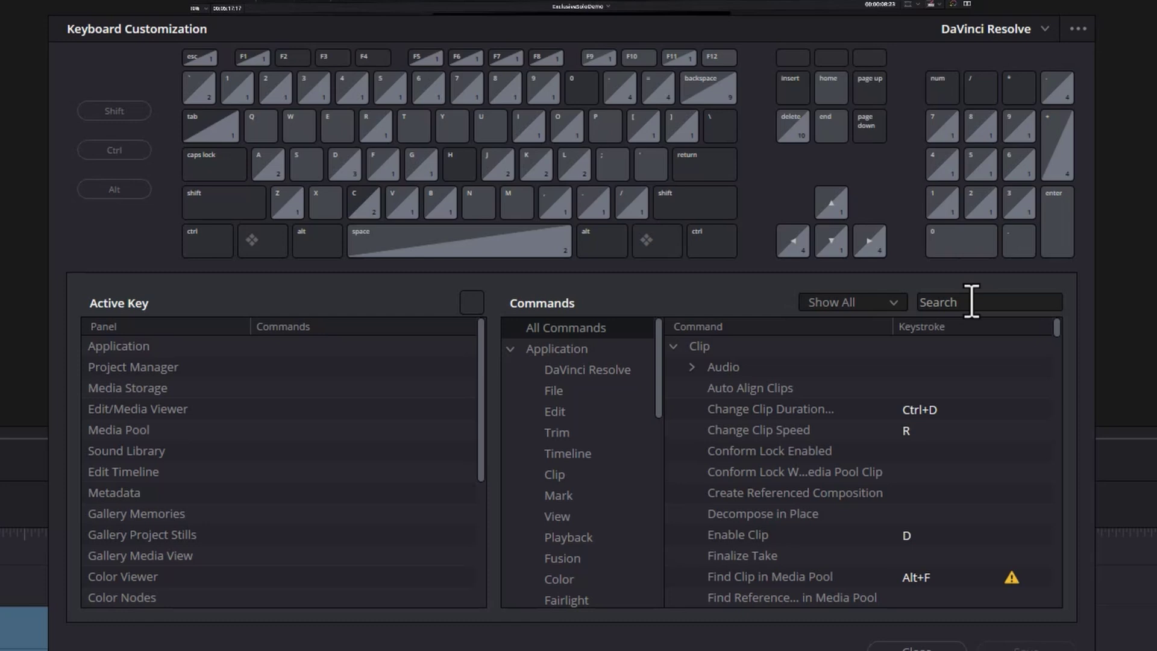
left_click(838, 260)
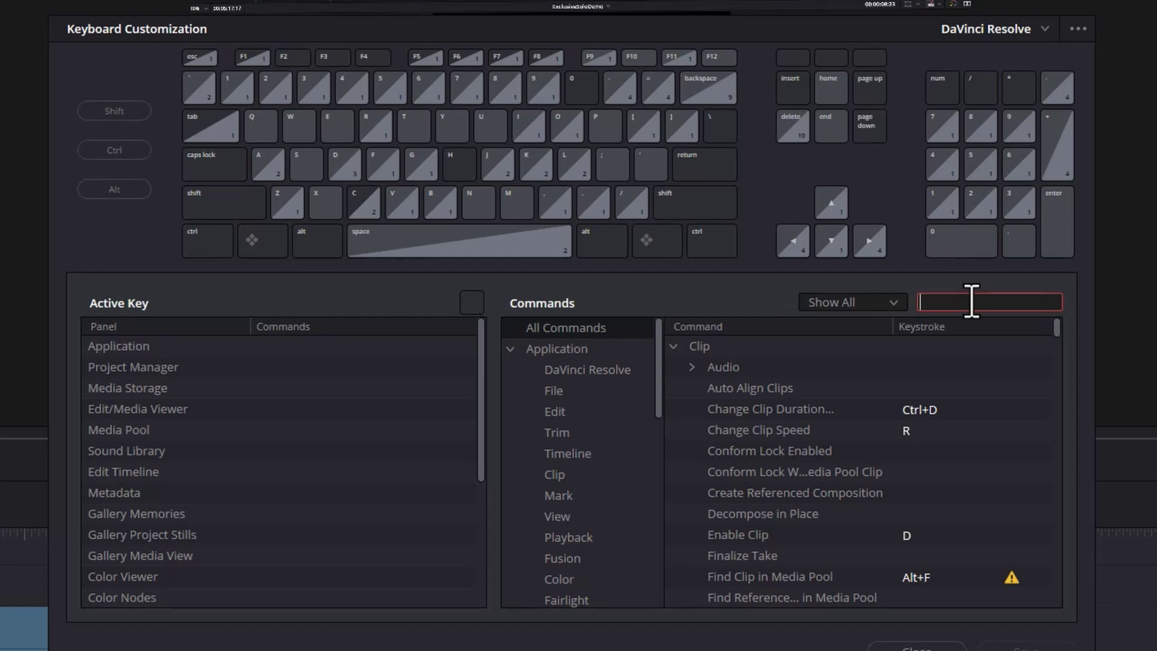
type("workspace")
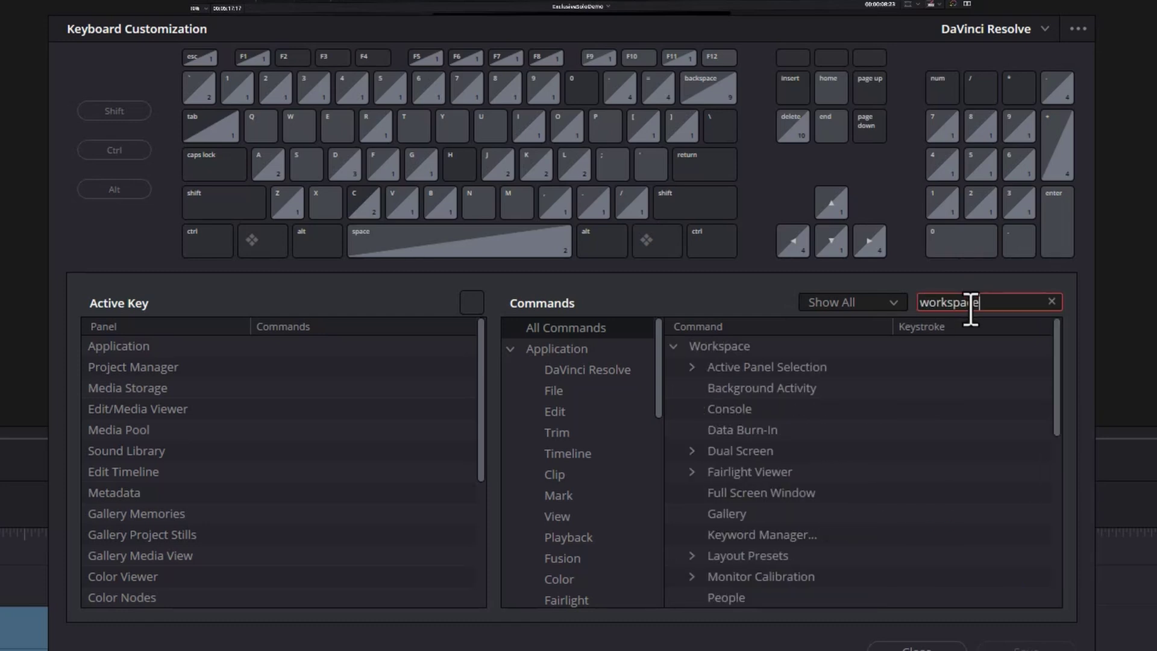
scroll(942, 478, "down", 1)
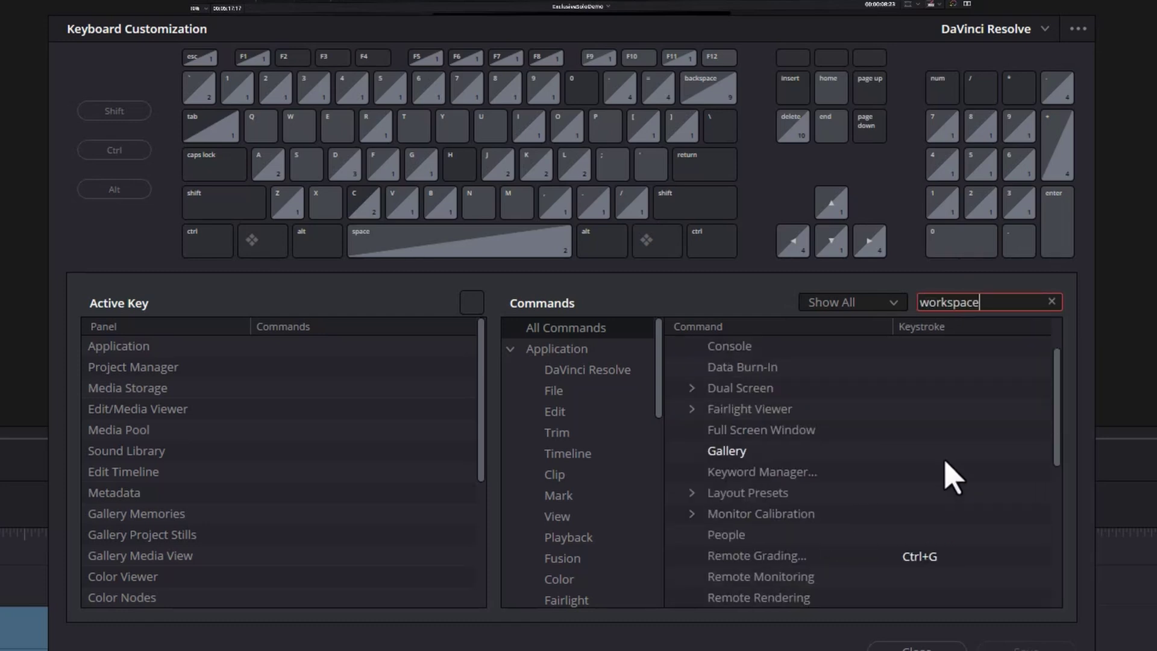
left_click(699, 493)
scroll(953, 482, "down", 2)
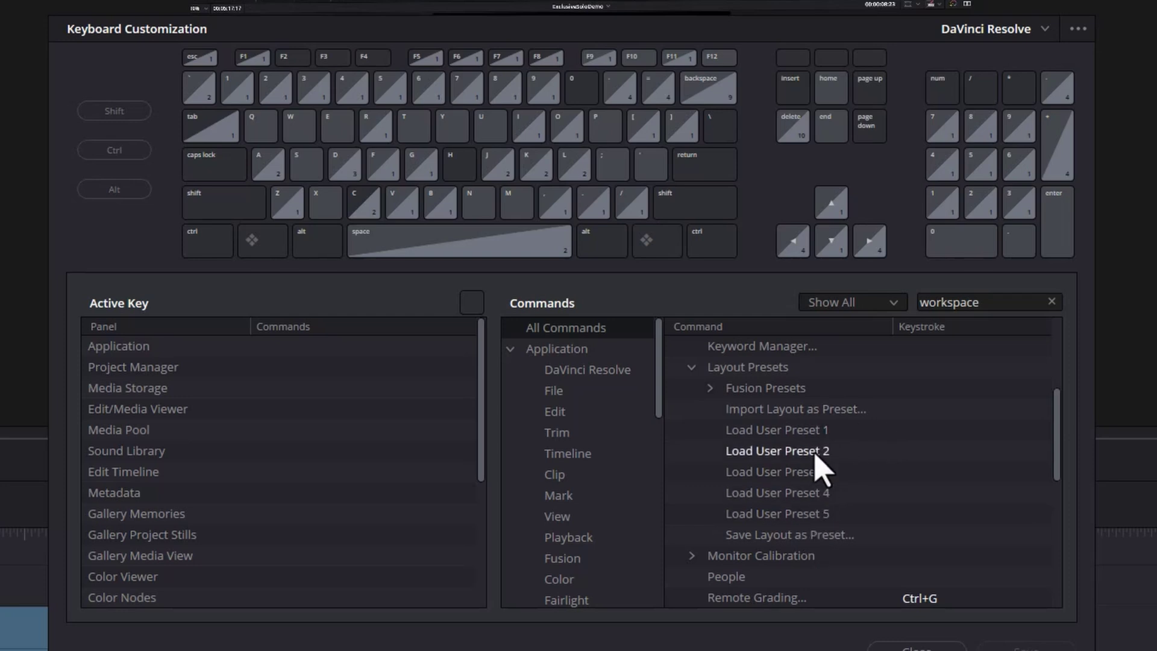
left_click(886, 429)
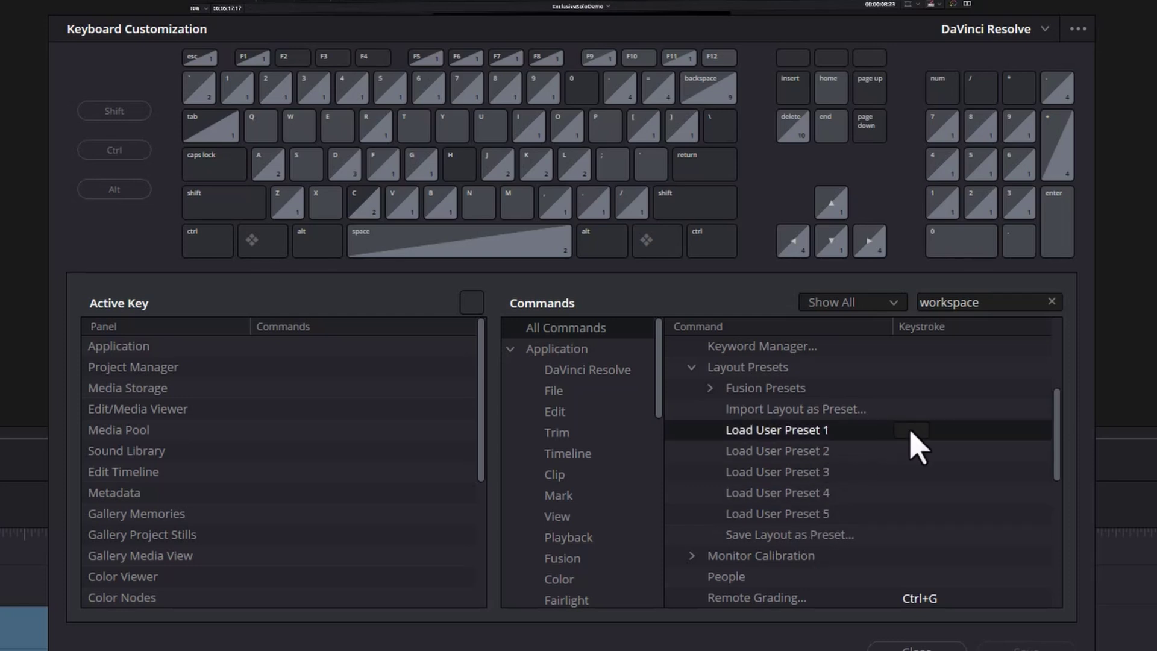
Assign Alt+Num1 to Load User Preset 1 and Alt+Num2 to Load User Preset 2.
left_click(912, 429)
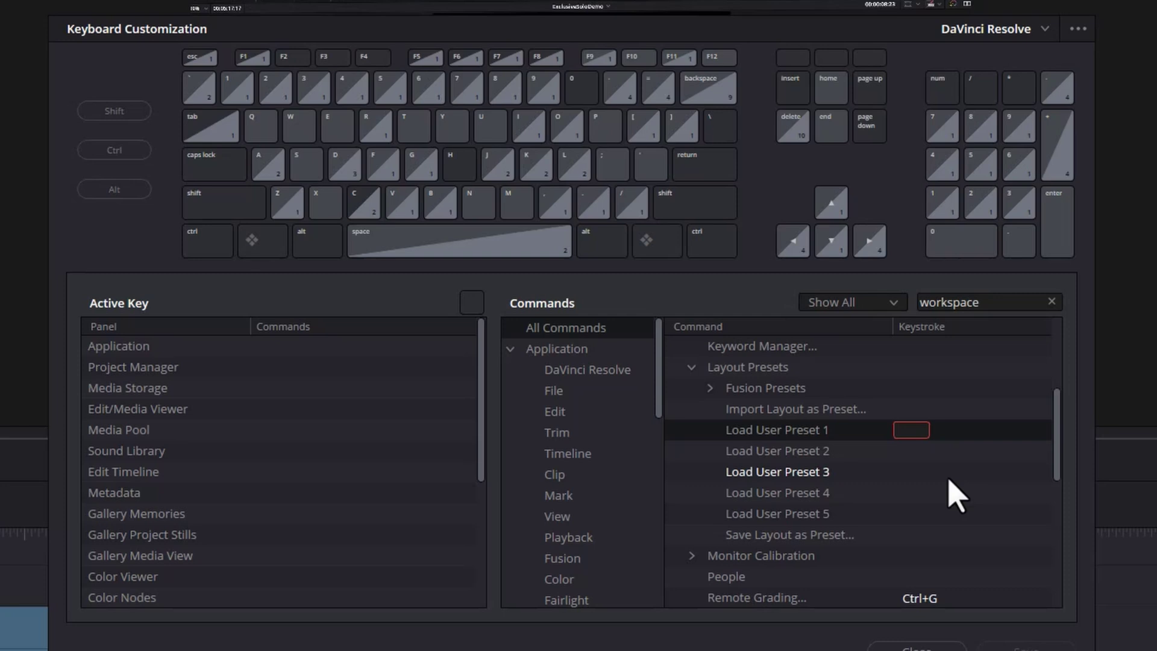
key("alt+KP_1")
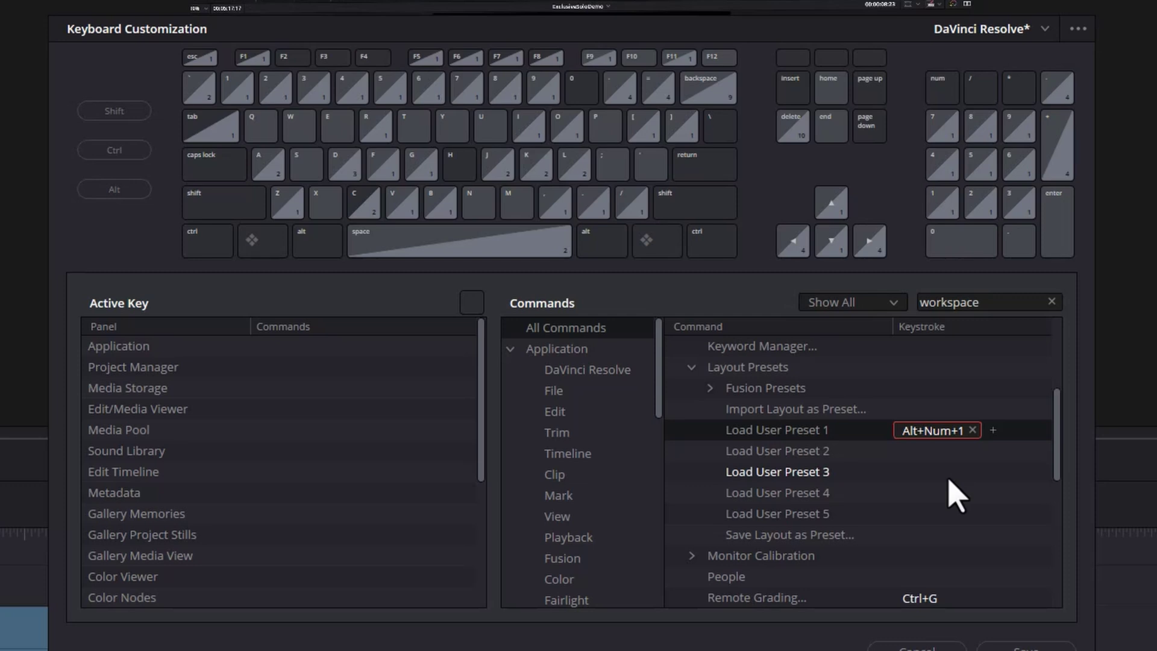
left_click(929, 456)
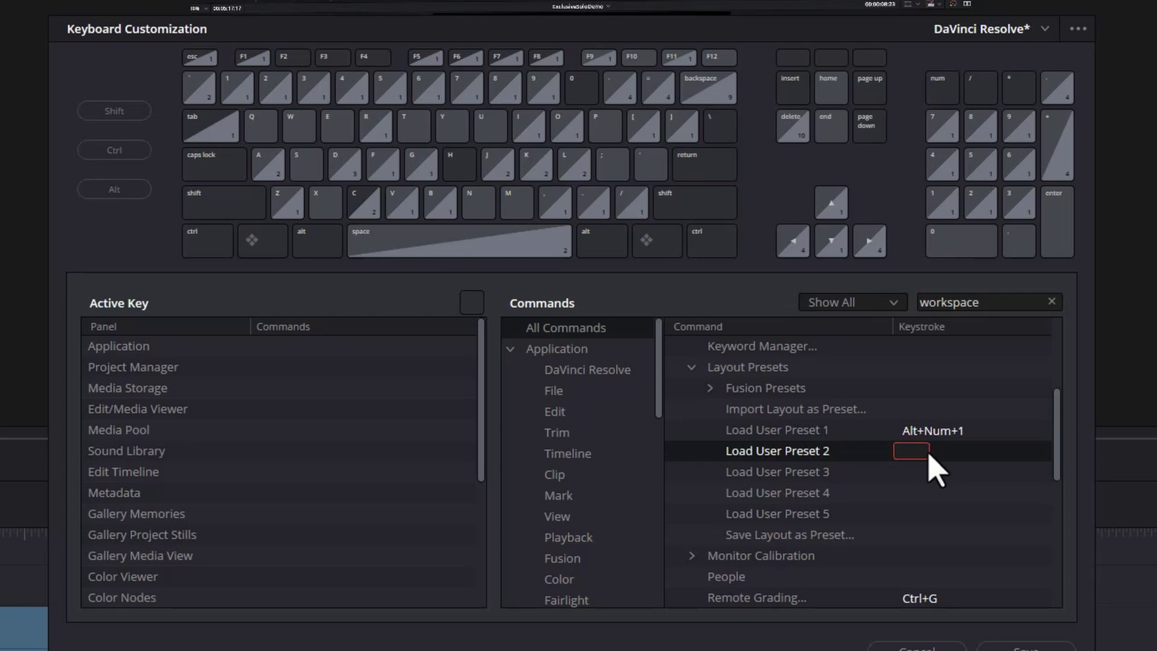
key("alt+KP_2")
left_click(959, 474)
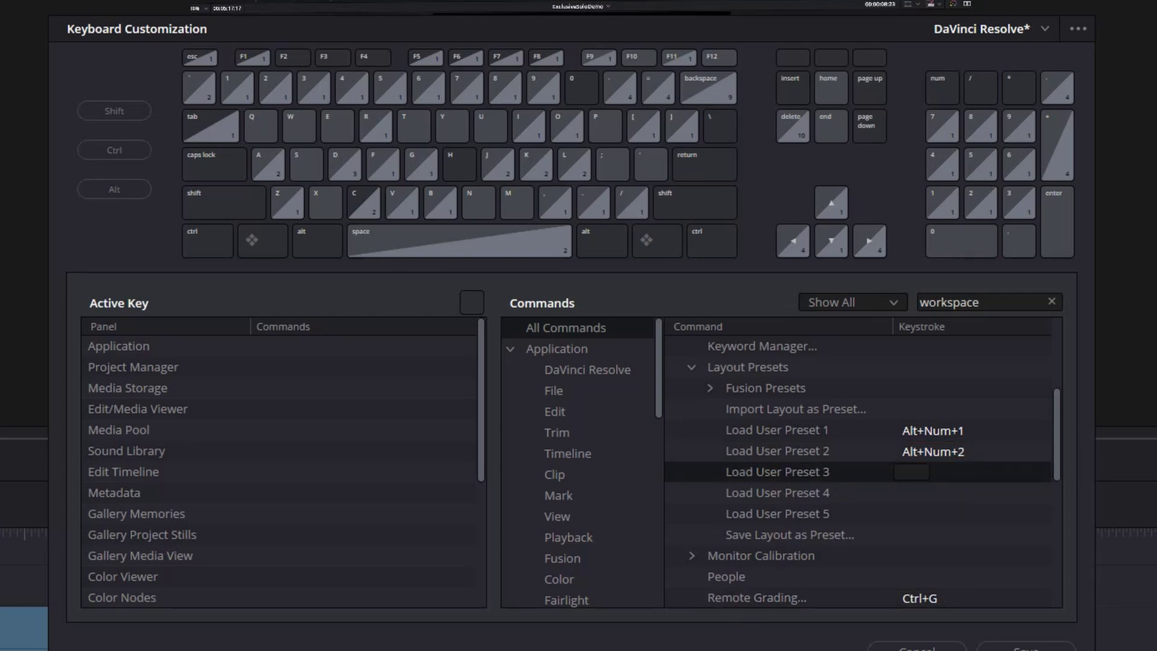
left_click(1024, 647)
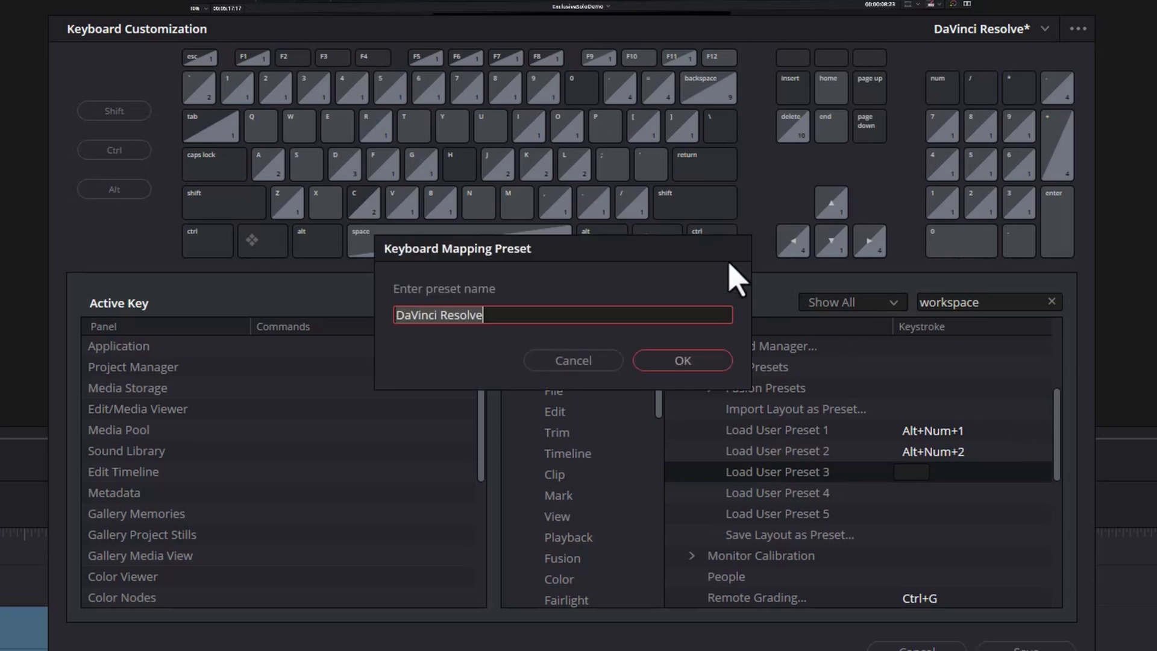
Save the keyboard preset as 'DaVinci Resolve - Plus Workspaces' and make it the active preset.
left_click(510, 315)
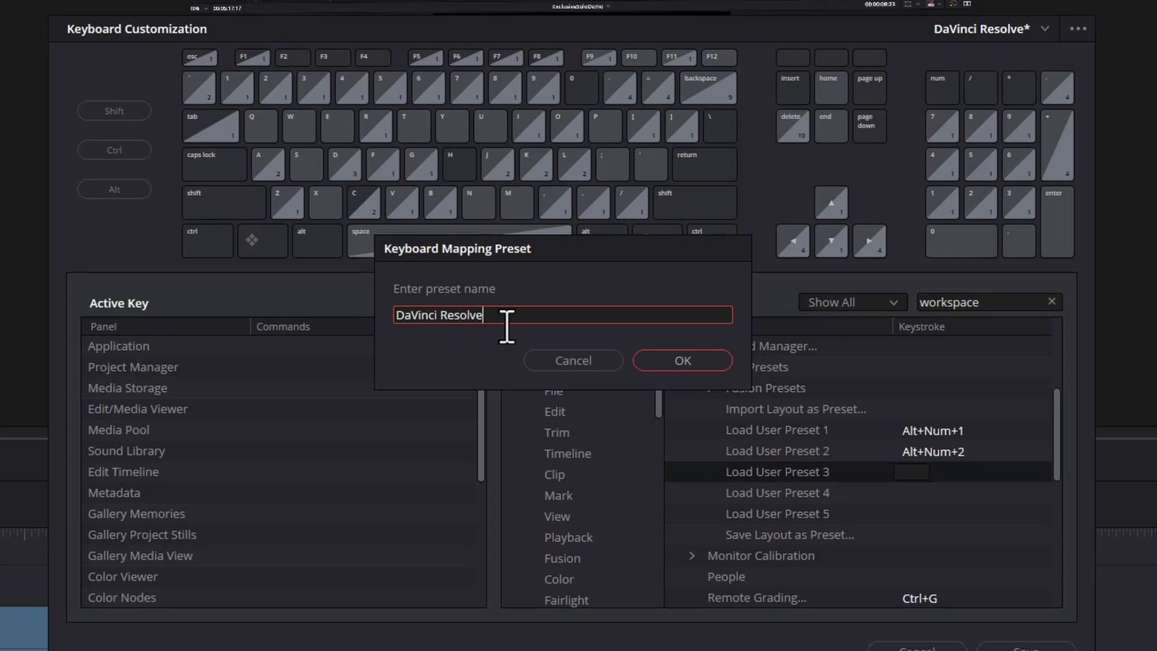
type("- Pros Workspaces")
left_click(709, 360)
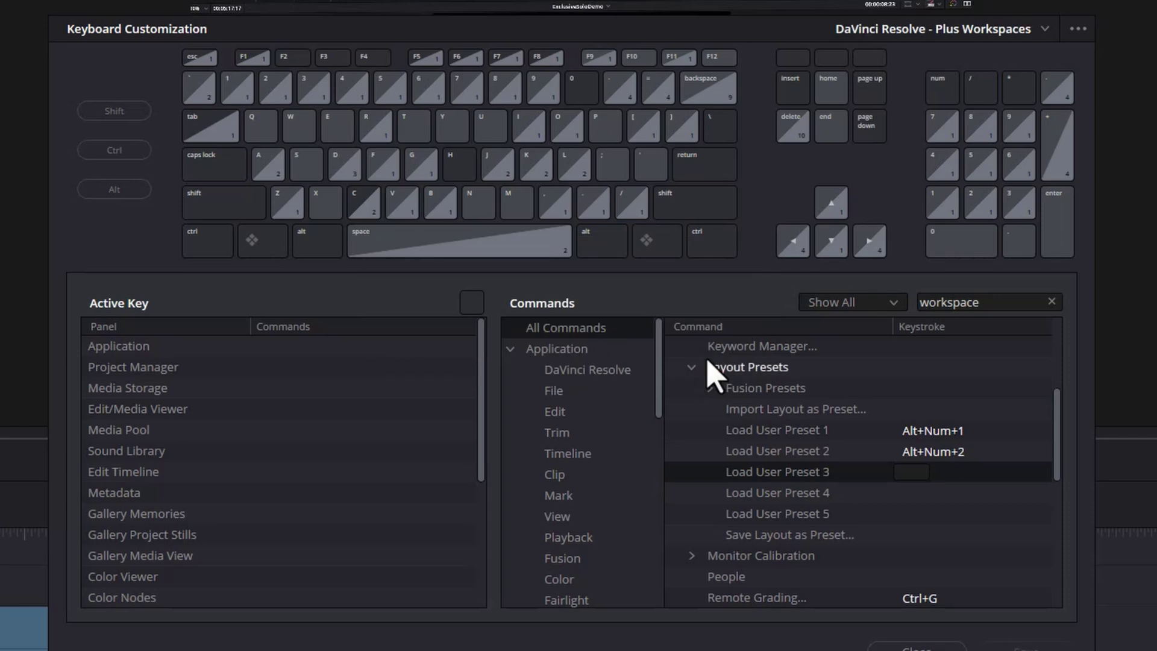
left_click(1045, 30)
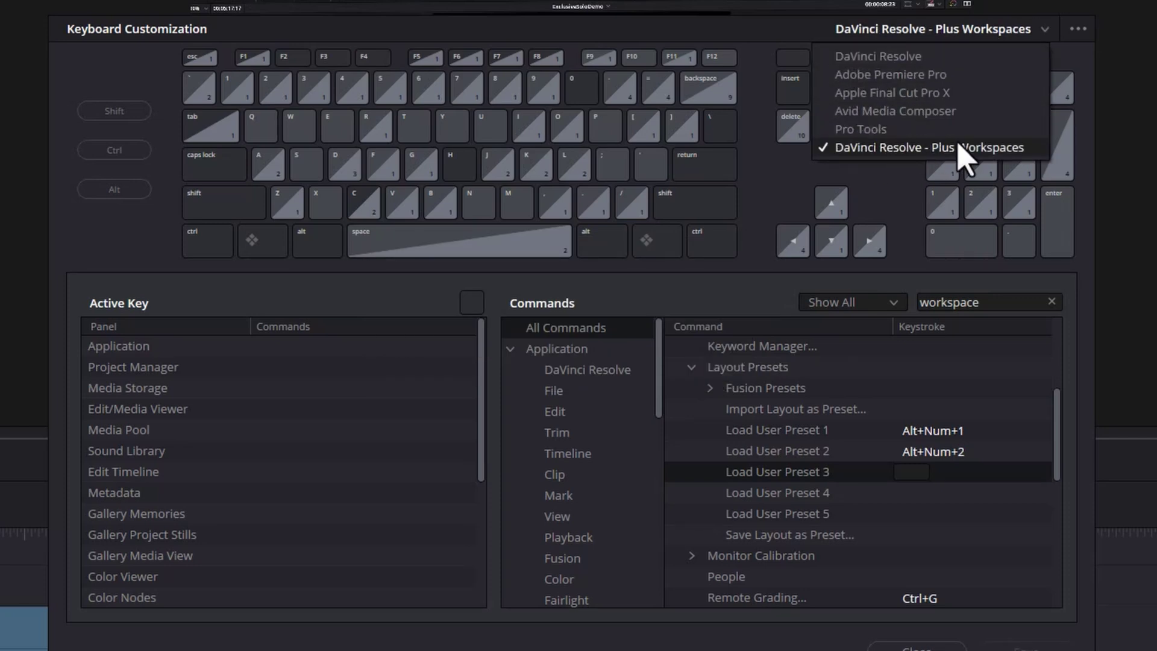
left_click(961, 155)
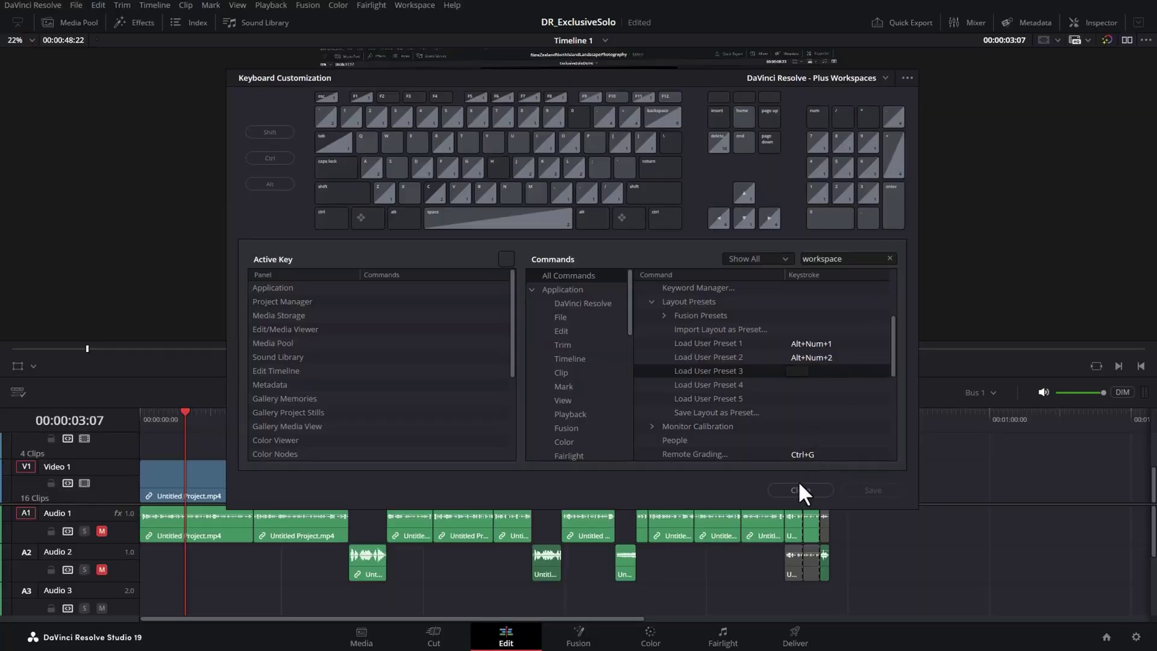
Close Keyboard Customization, put the playhead at 00:00:20:22, and load the saved layout by shortcut.
left_click(798, 489)
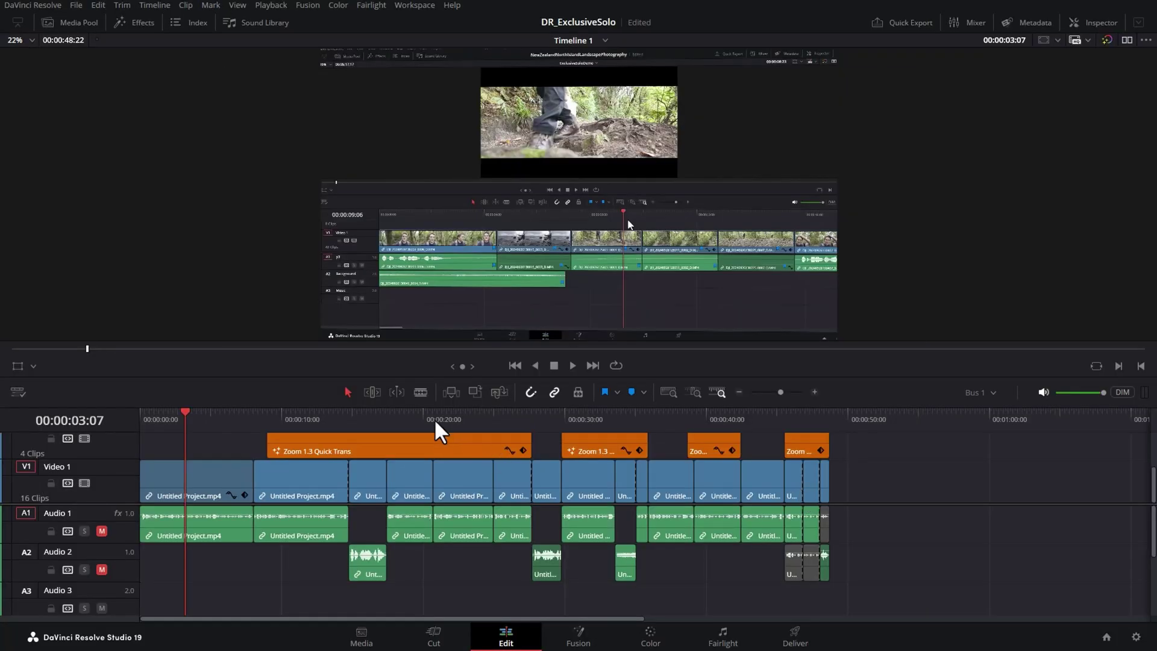
left_click(434, 419)
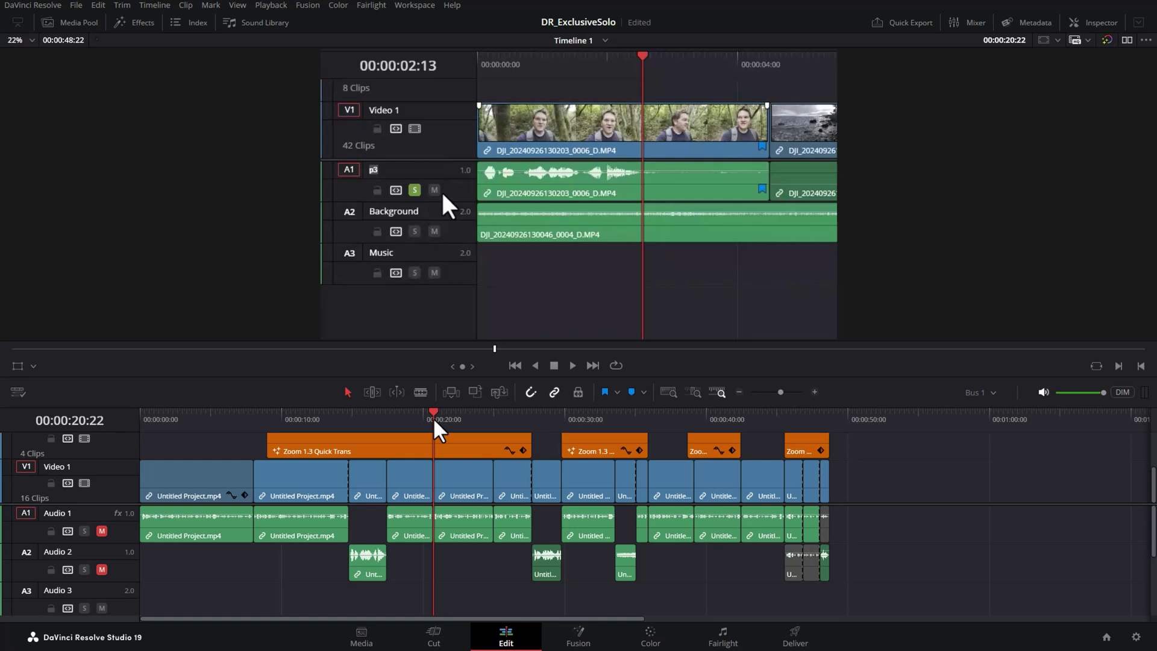
key("ctrl+1")
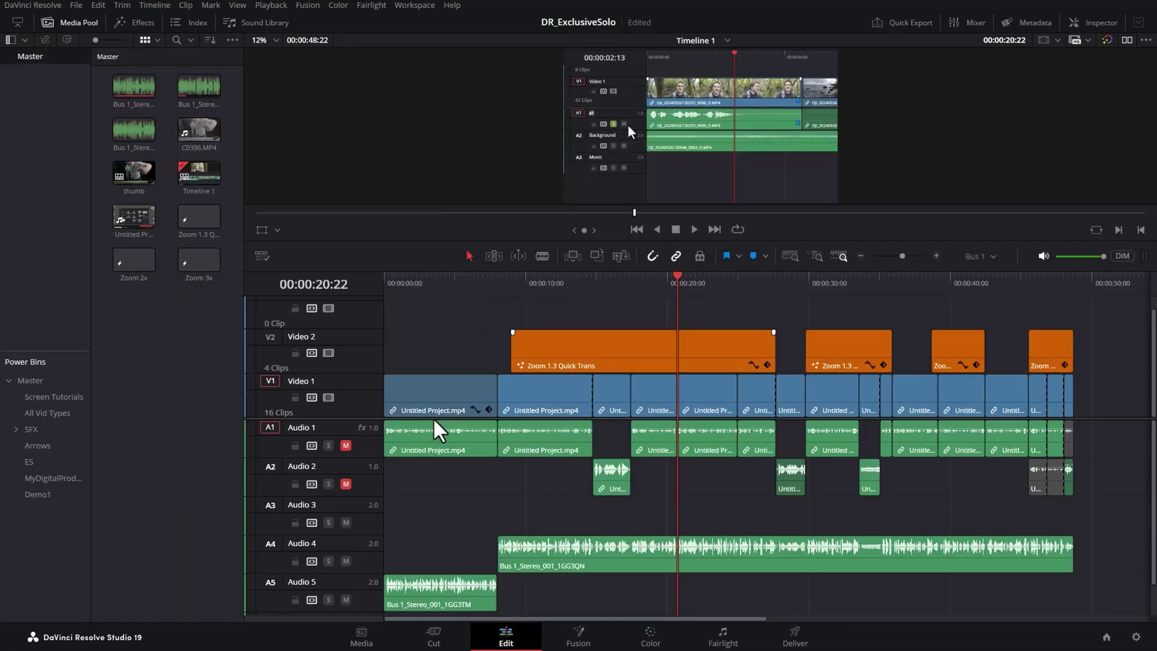
Check the Workspace > Layout Presets list, then test the other layout shortcut.
left_click(415, 6)
mouse_move(476, 199)
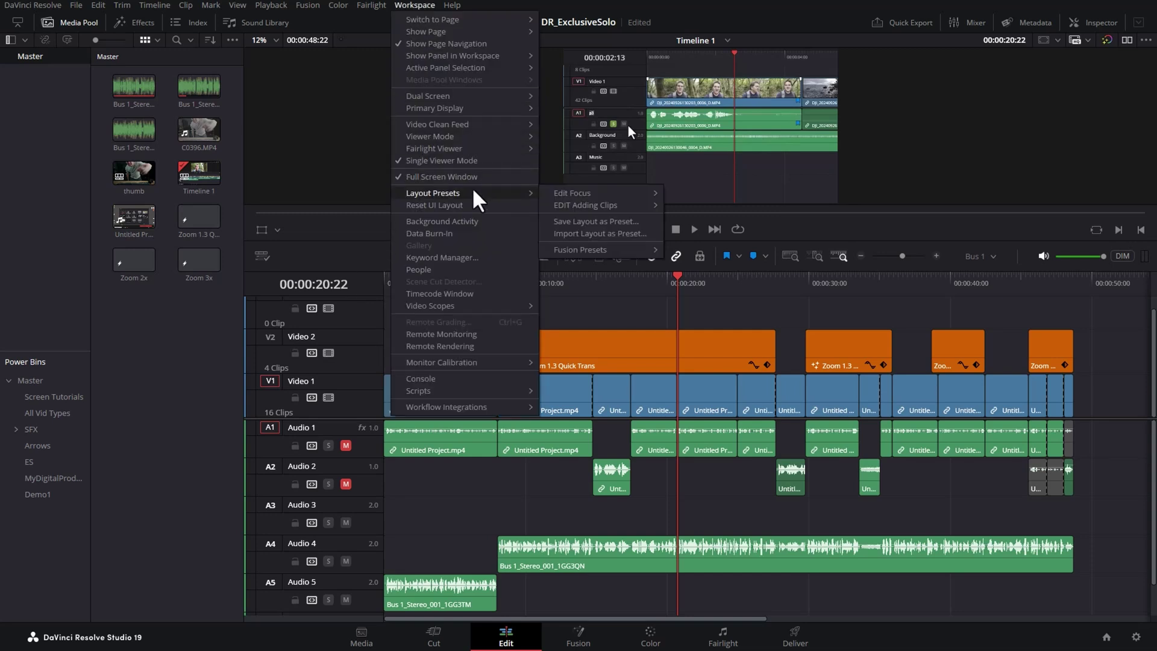
left_click(330, 160)
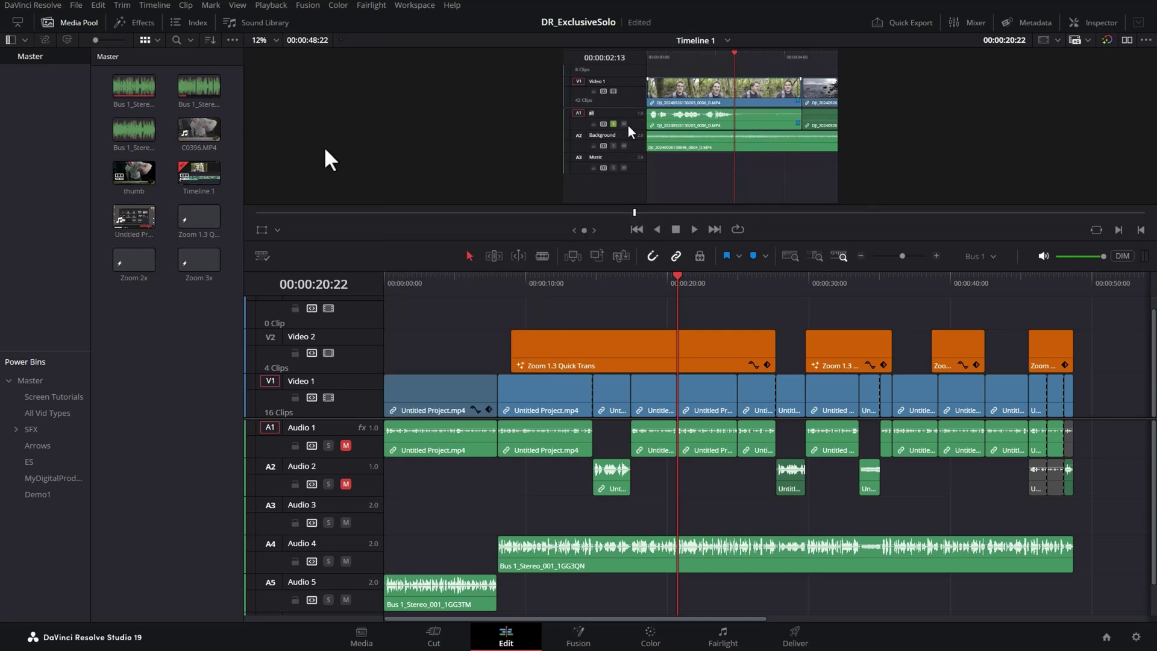
key("ctrl+1")
key("ctrl+1")
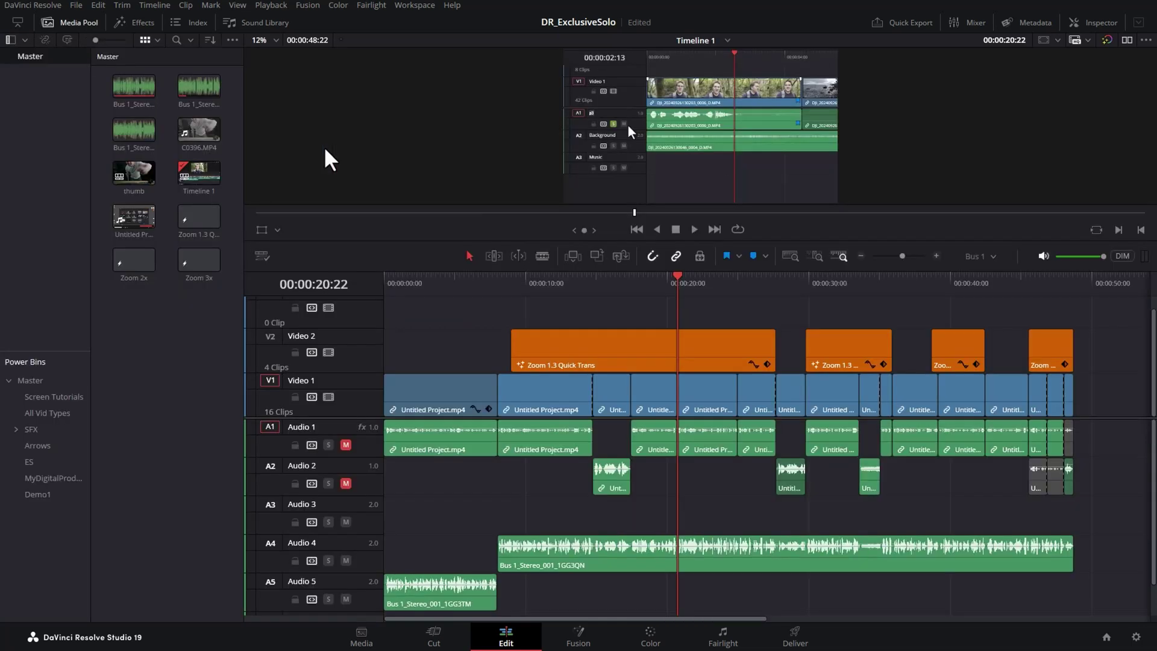